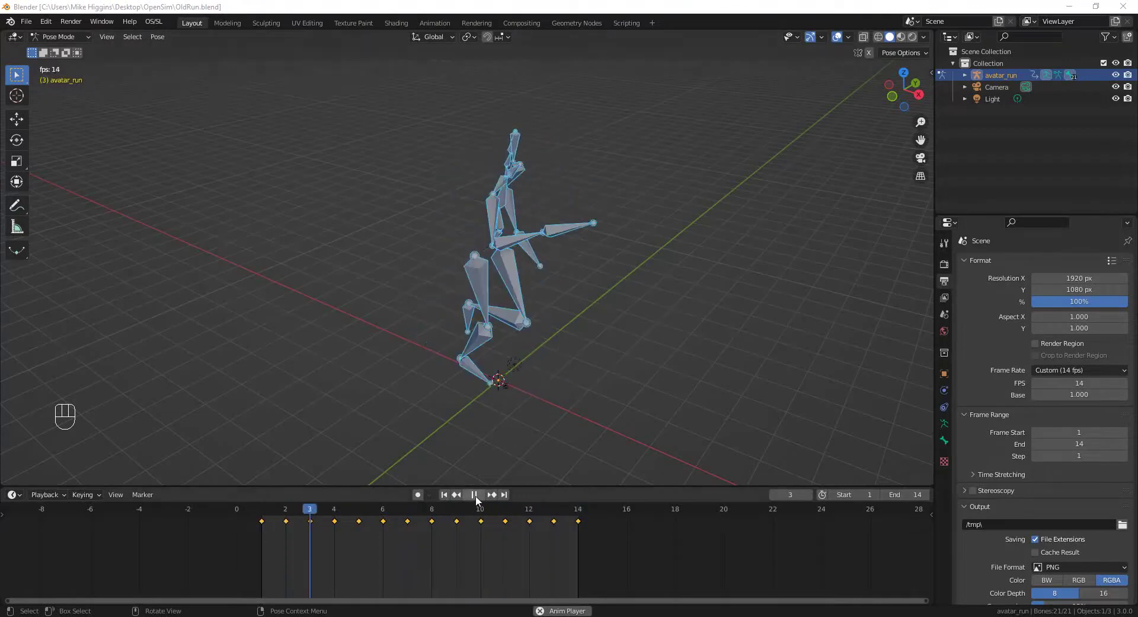
Step: Stop the playback and shift all of the avatar_run keyframes one frame later, so they span frames 2 to 15
key("space")
middle_click_drag(390, 383, 349, 382)
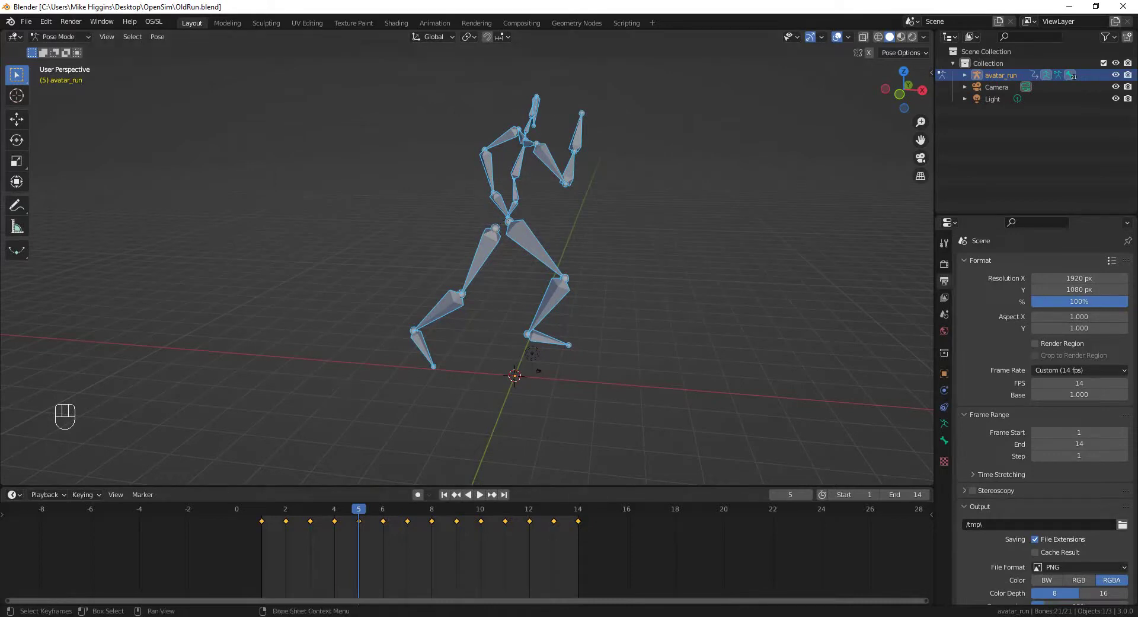
left_click(583, 544)
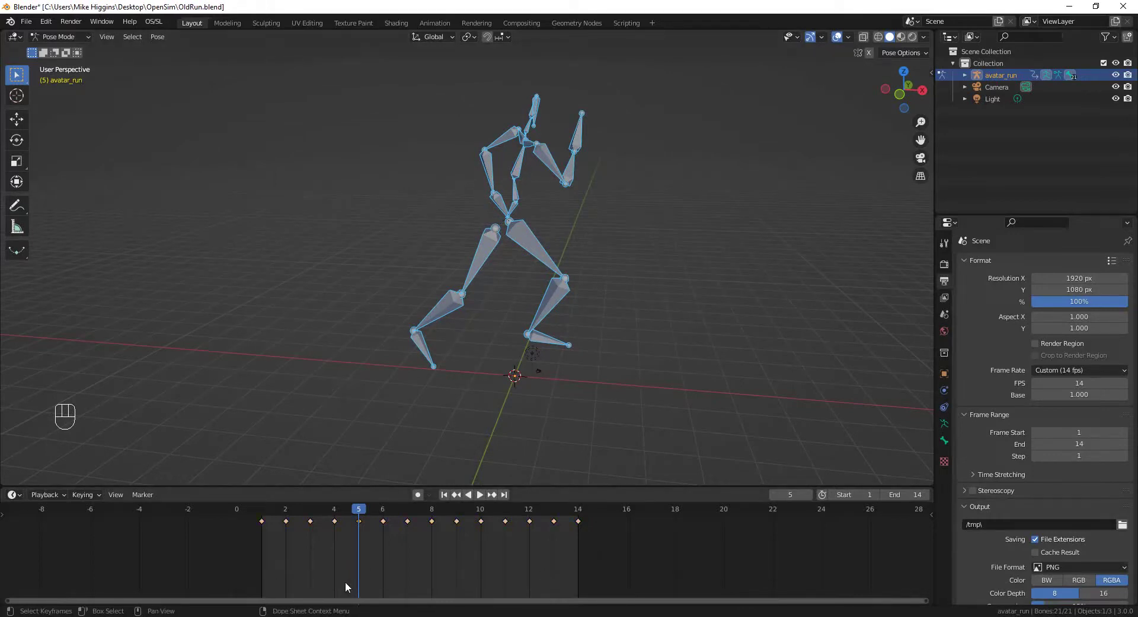
left_click_drag(251, 543, 593, 517)
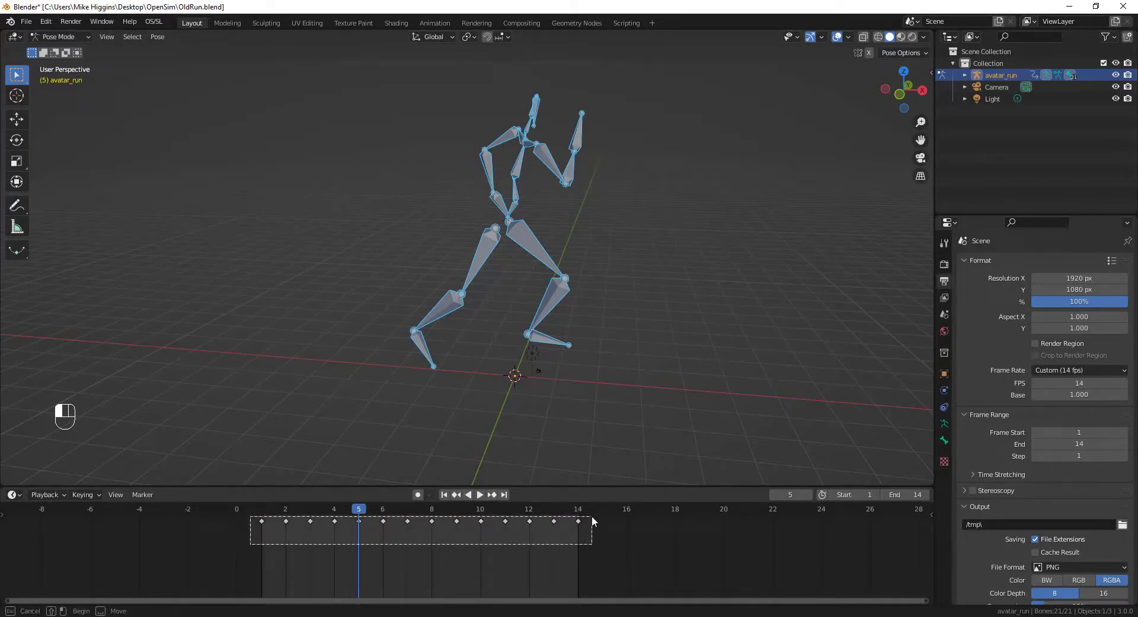
left_click_drag(592, 520, 592, 520)
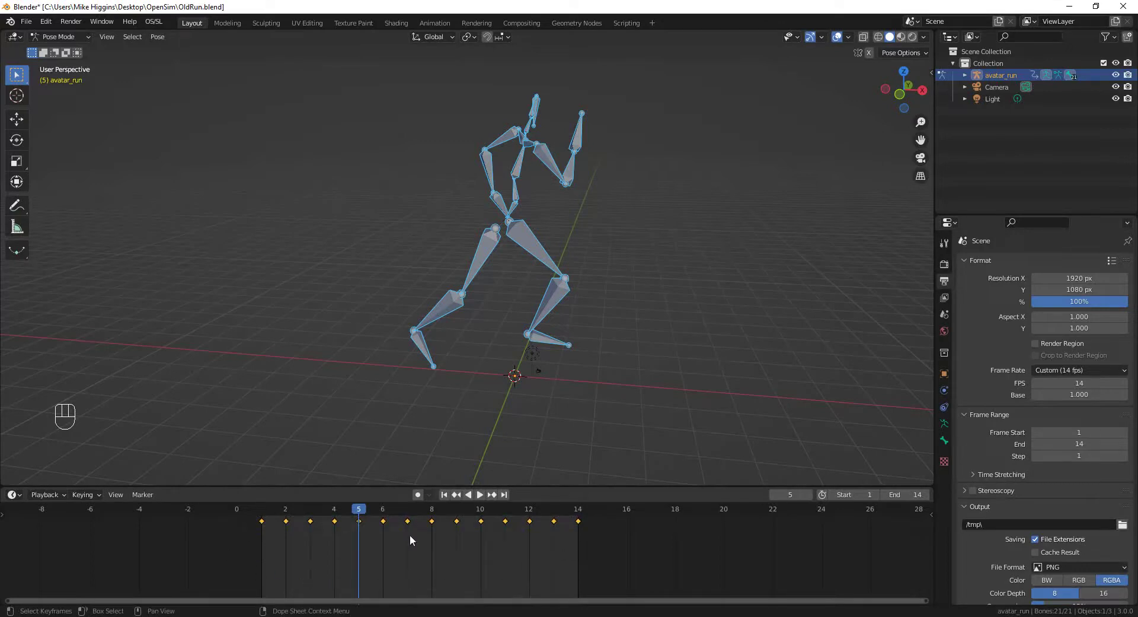
mouse_move(580, 524)
left_mouse_down()
mouse_move(798, 517)
mouse_move(594, 520)
left_mouse_up()
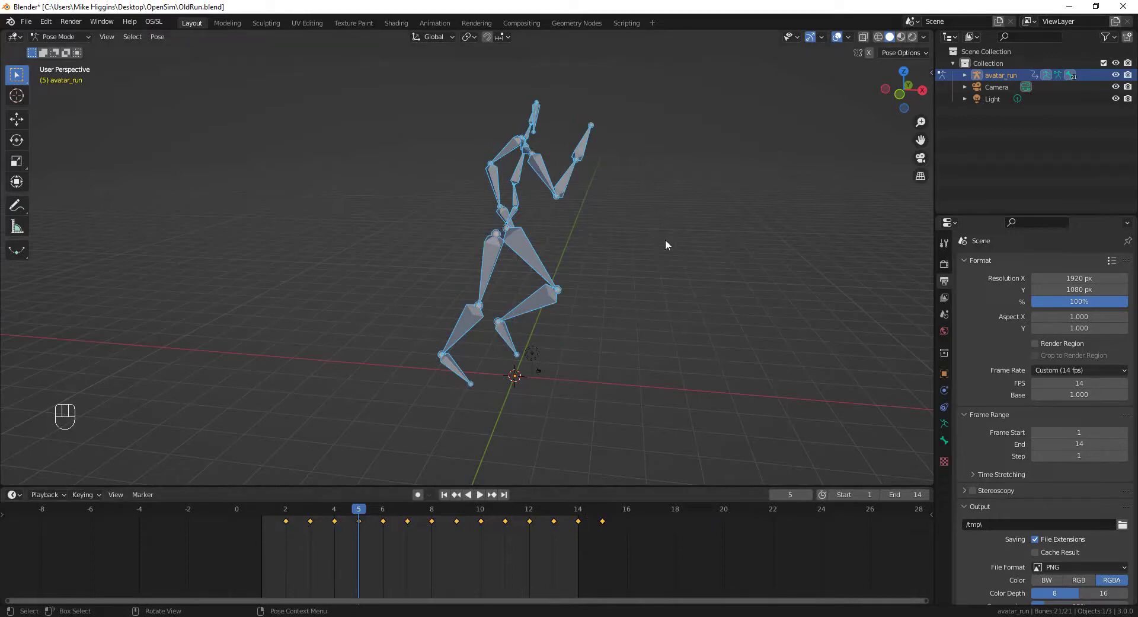
Step: Clear the rotation of all bones at frame 1 to put the armature in a T-pose
left_click(643, 231)
left_click(132, 37)
left_click(139, 51)
key("space")
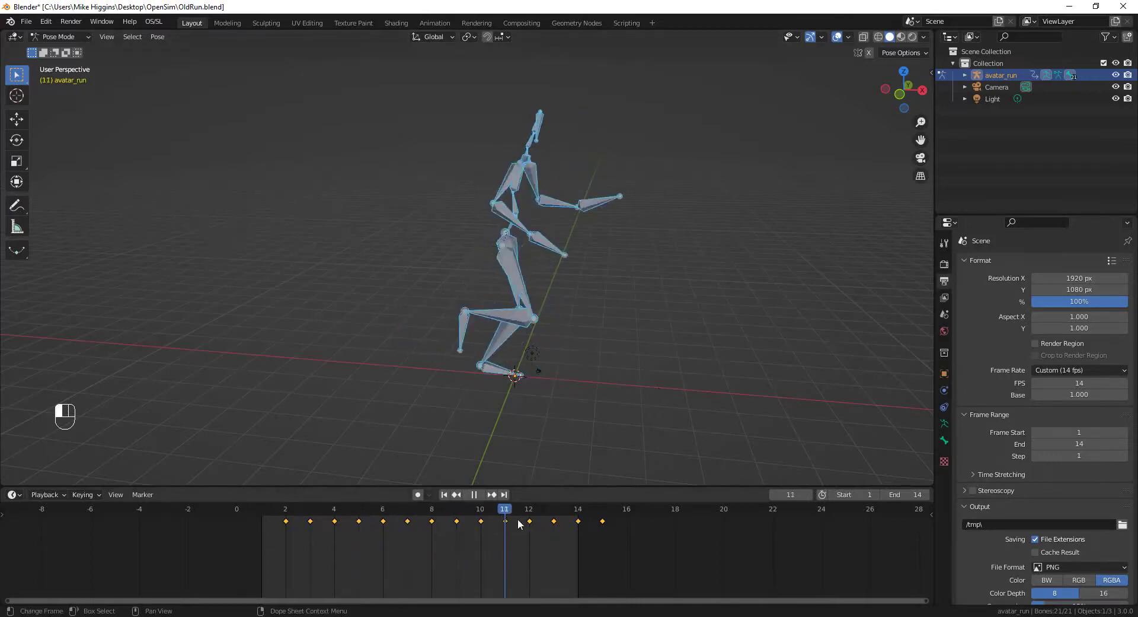
left_click_drag(563, 517, 266, 519)
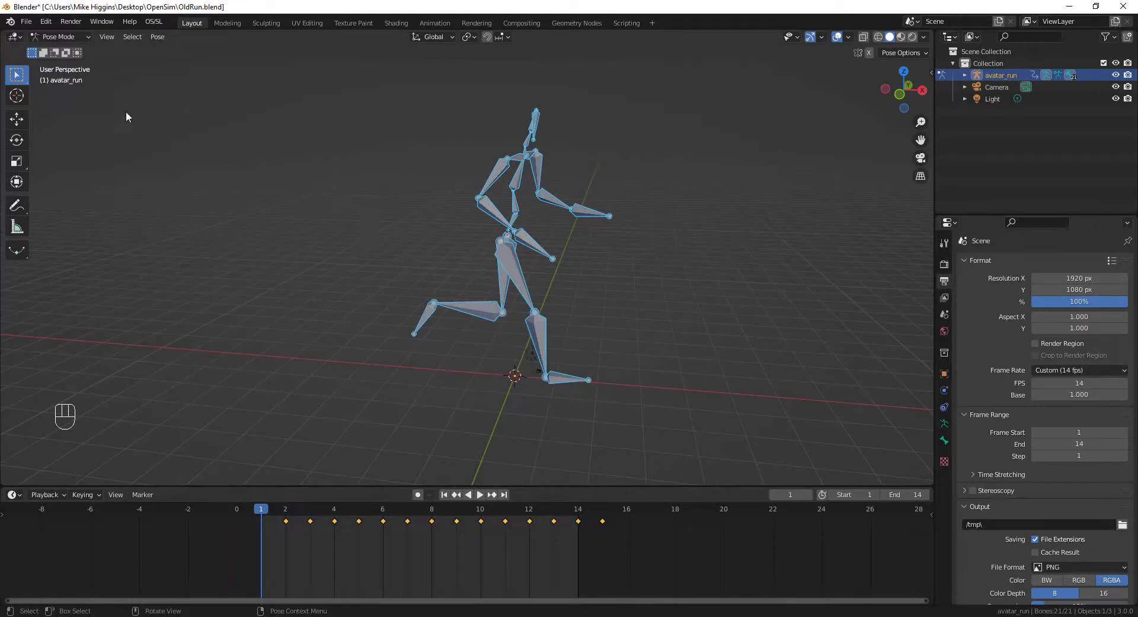
left_click(158, 37)
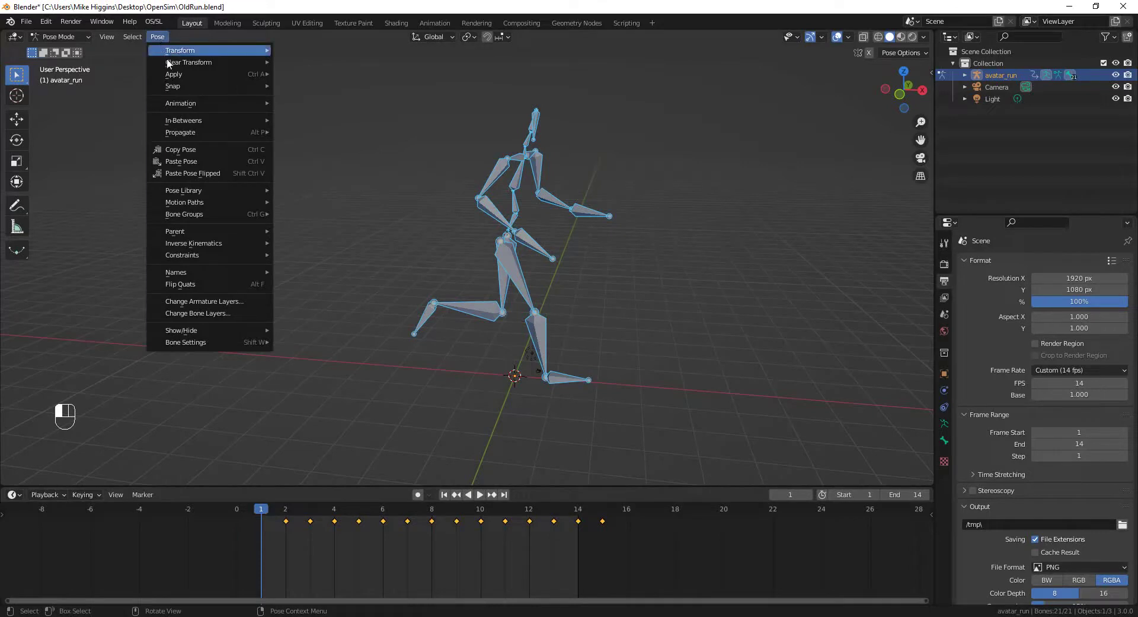
mouse_move(169, 63)
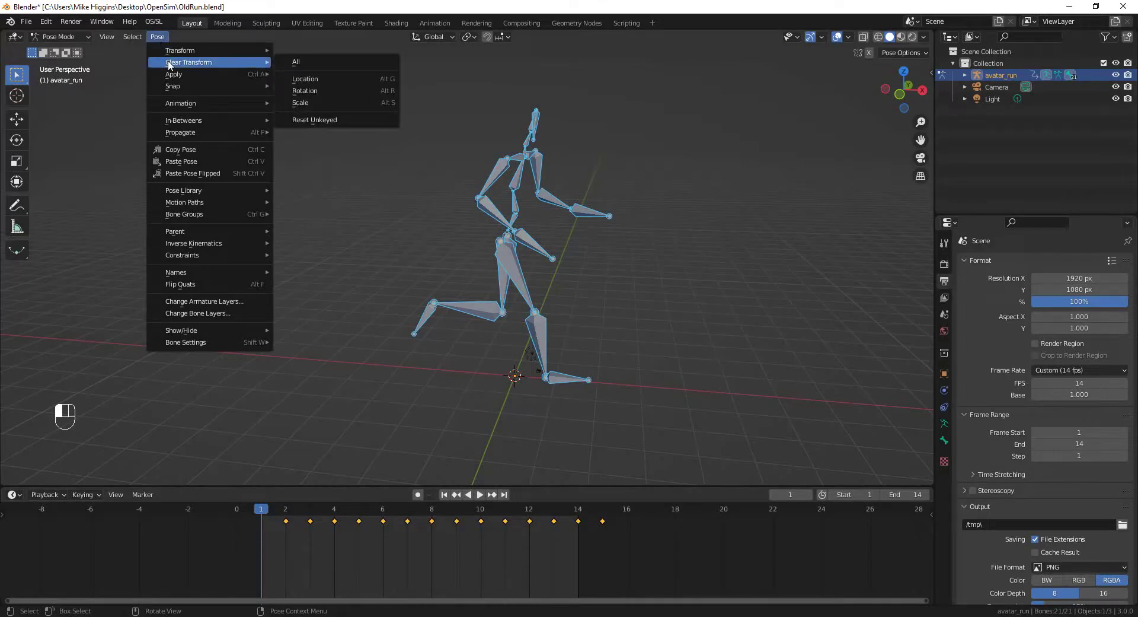
left_click(307, 91)
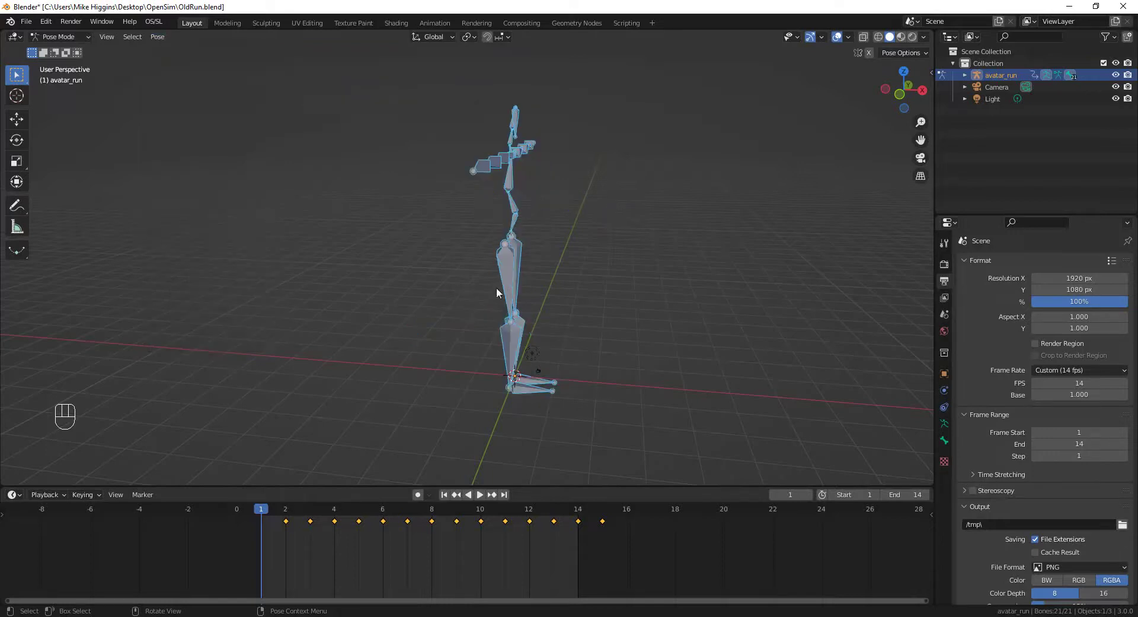
middle_click_drag(554, 294, 466, 301)
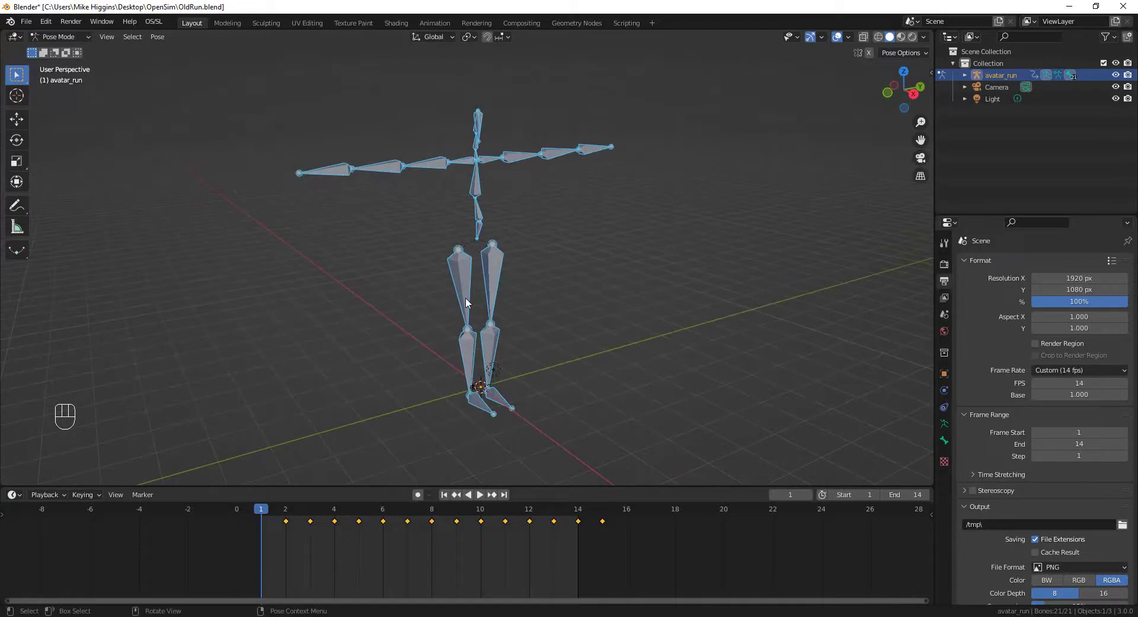
middle_click_drag(525, 354, 525, 347)
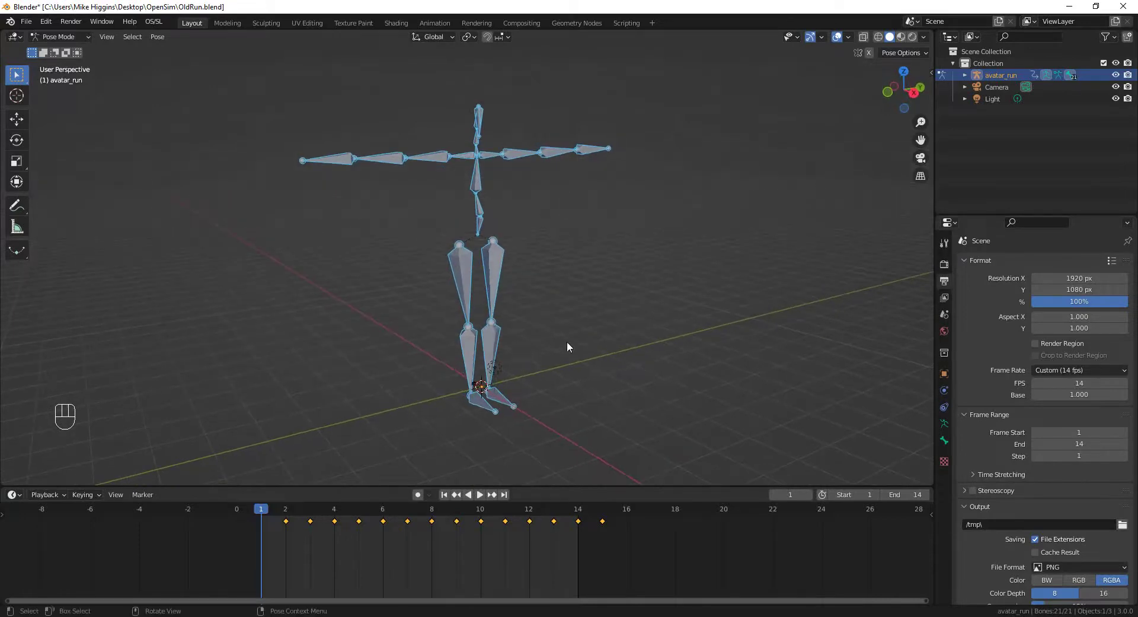
Step: Insert a Rotation keyframe for all bones at frame 1 and scrub forward to check the pose transition
right_click(610, 242)
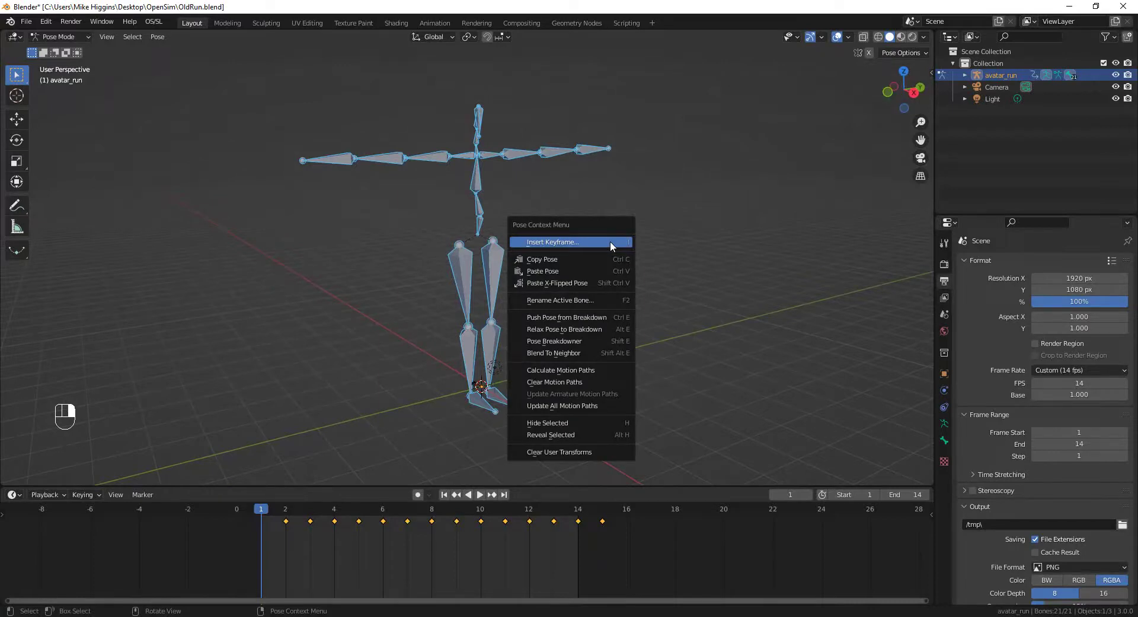
left_click(574, 240)
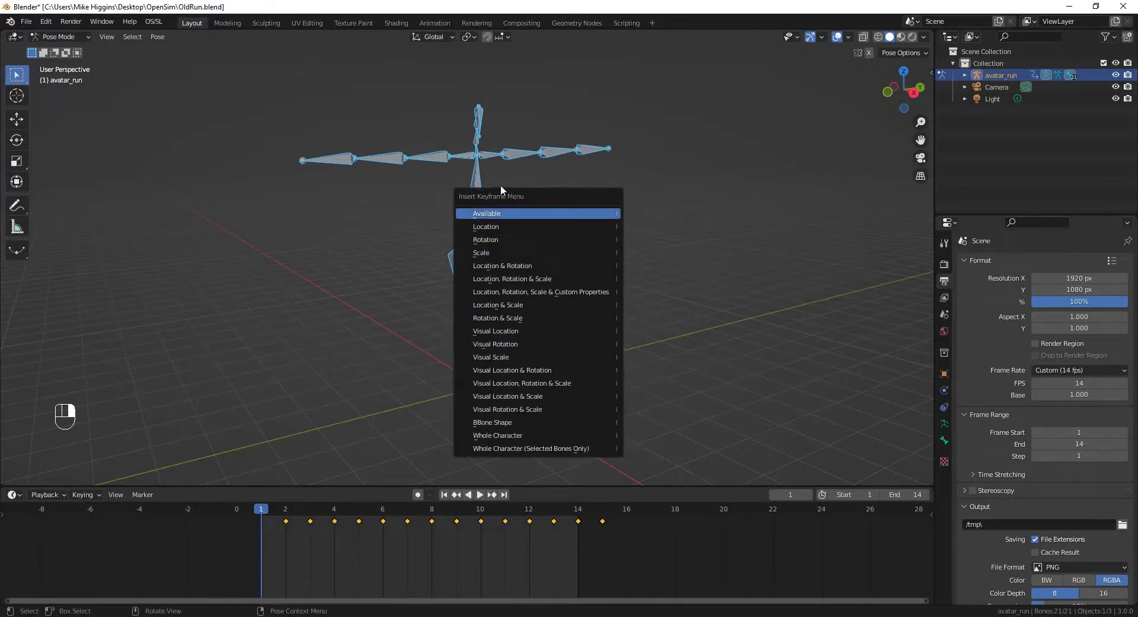
left_click(492, 244)
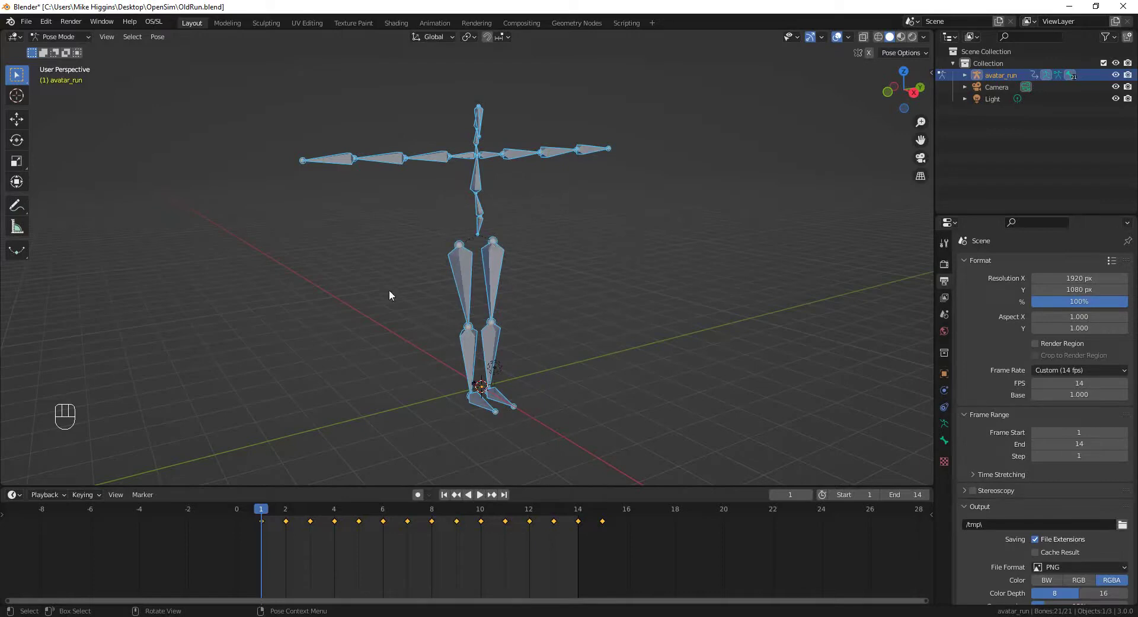
left_click(268, 513)
left_click_drag(268, 512, 431, 505)
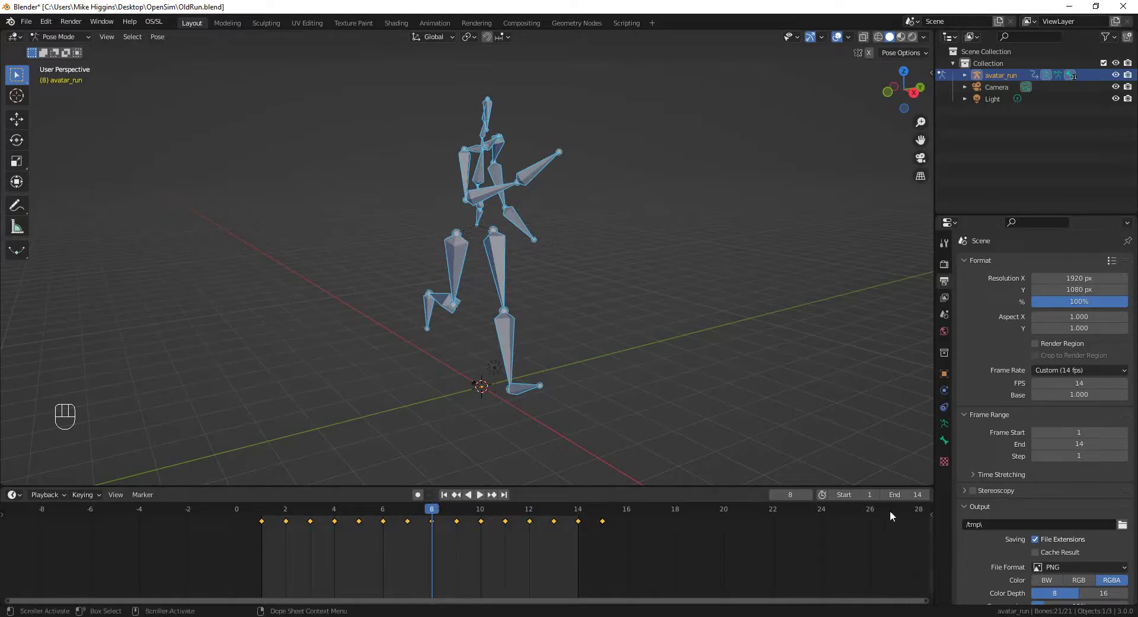
Step: Set the end frame to 15 and examine the pose at the last frame
left_click(918, 494)
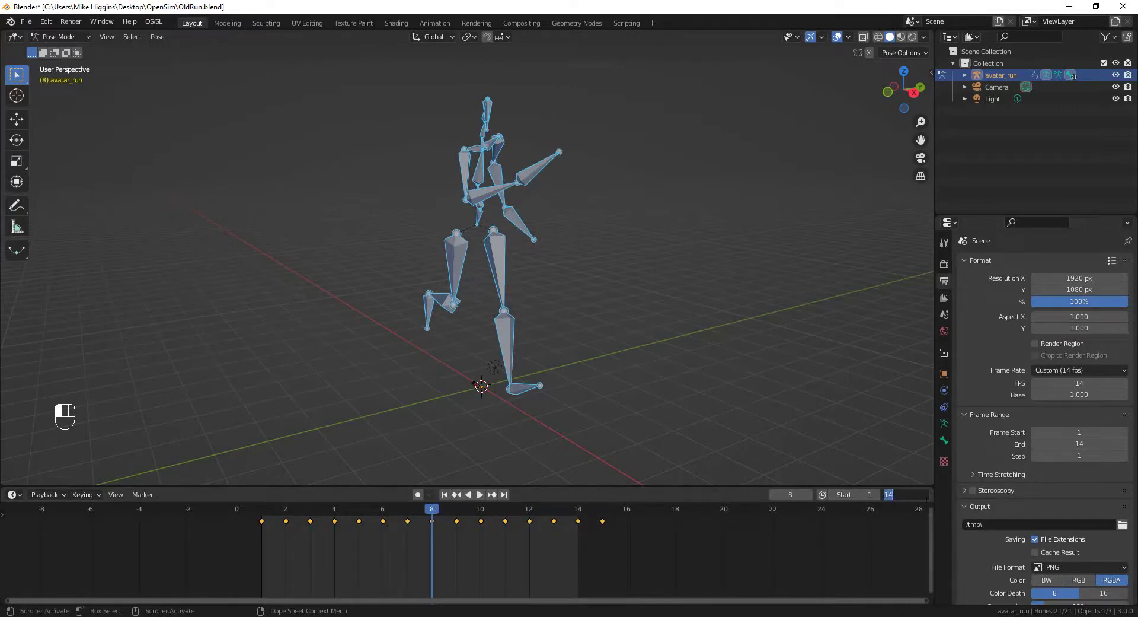
type("1")
key("Return")
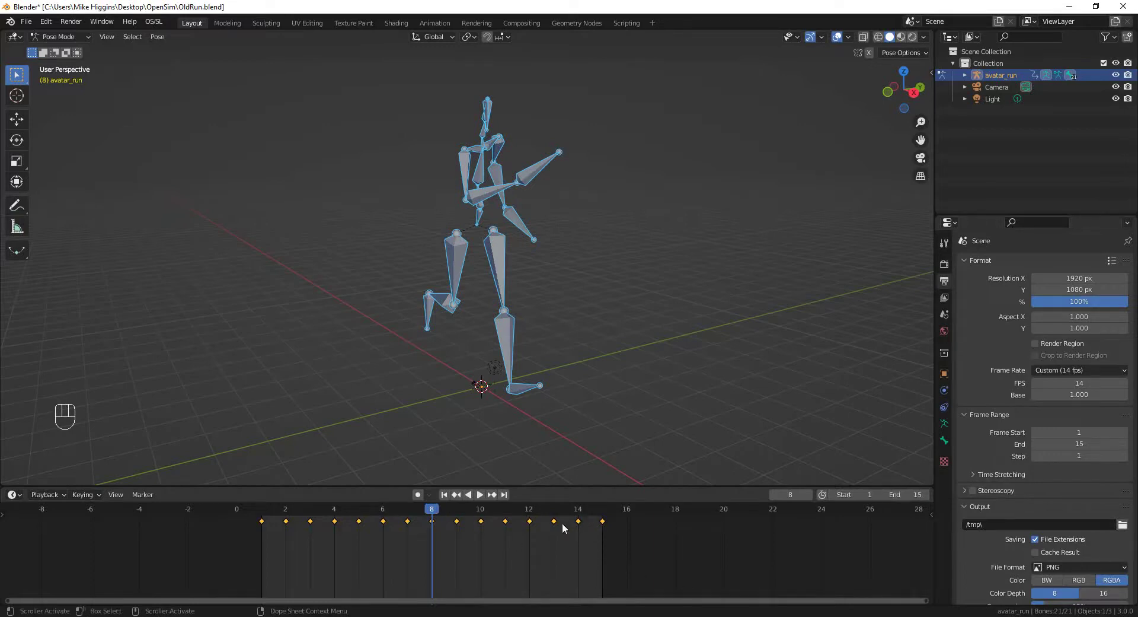
left_click_drag(434, 514, 603, 511)
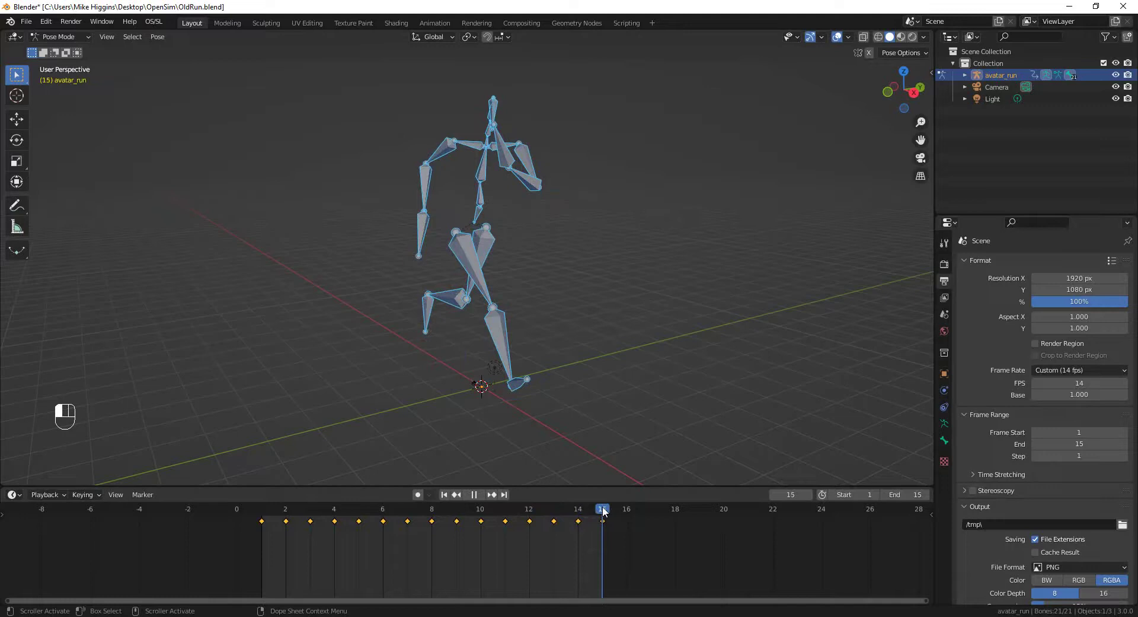
left_click_drag(603, 511, 604, 511)
middle_click_drag(561, 435, 595, 426)
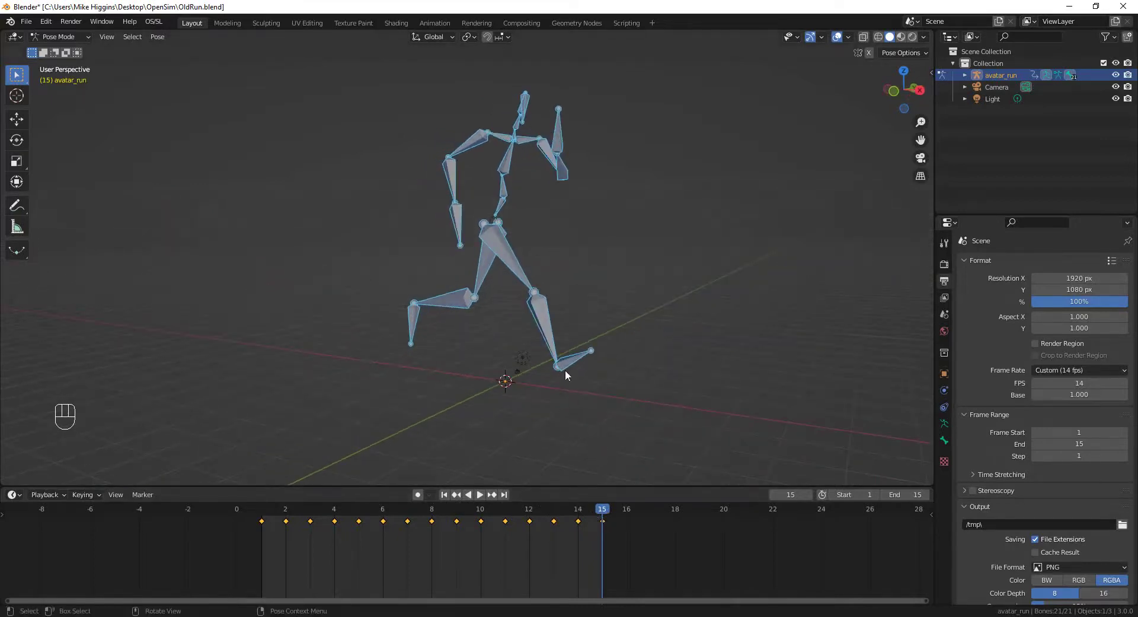
Step: Copy the first running pose keyframe at frame 2 and paste it at frame 16
left_click_drag(602, 519, 291, 524)
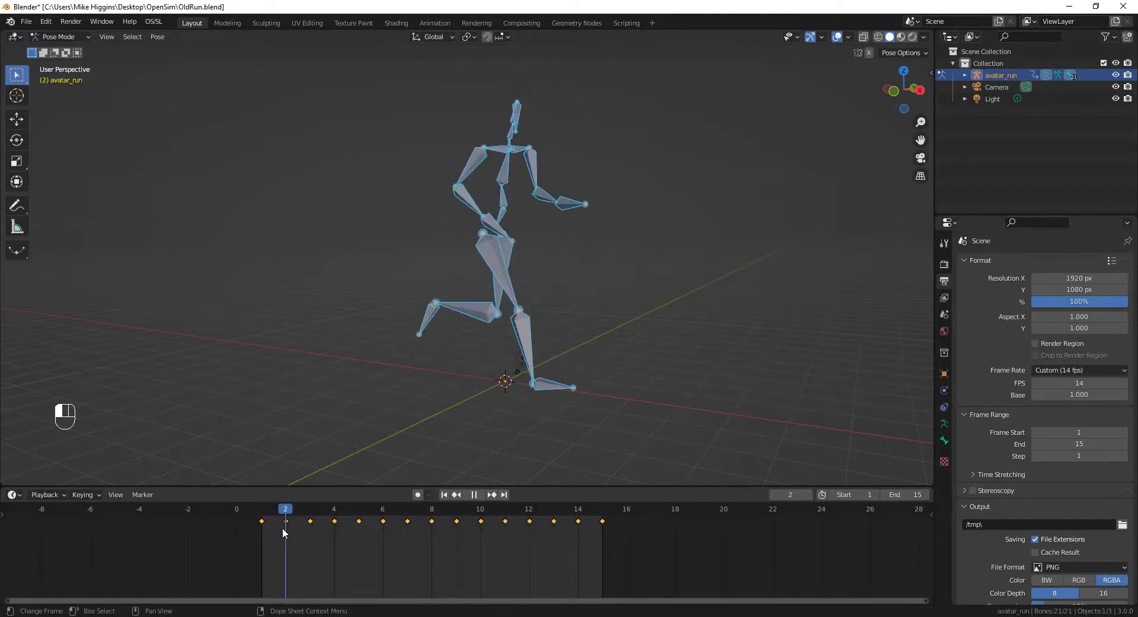
key("space")
key("Right")
key("Right")
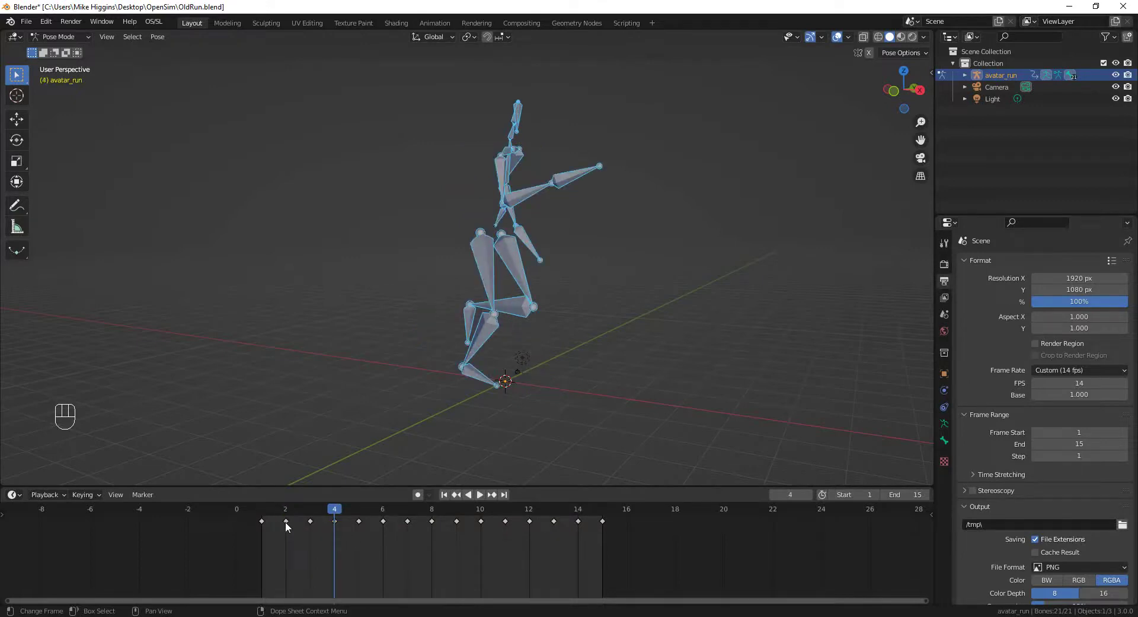
left_click(286, 521)
key("space")
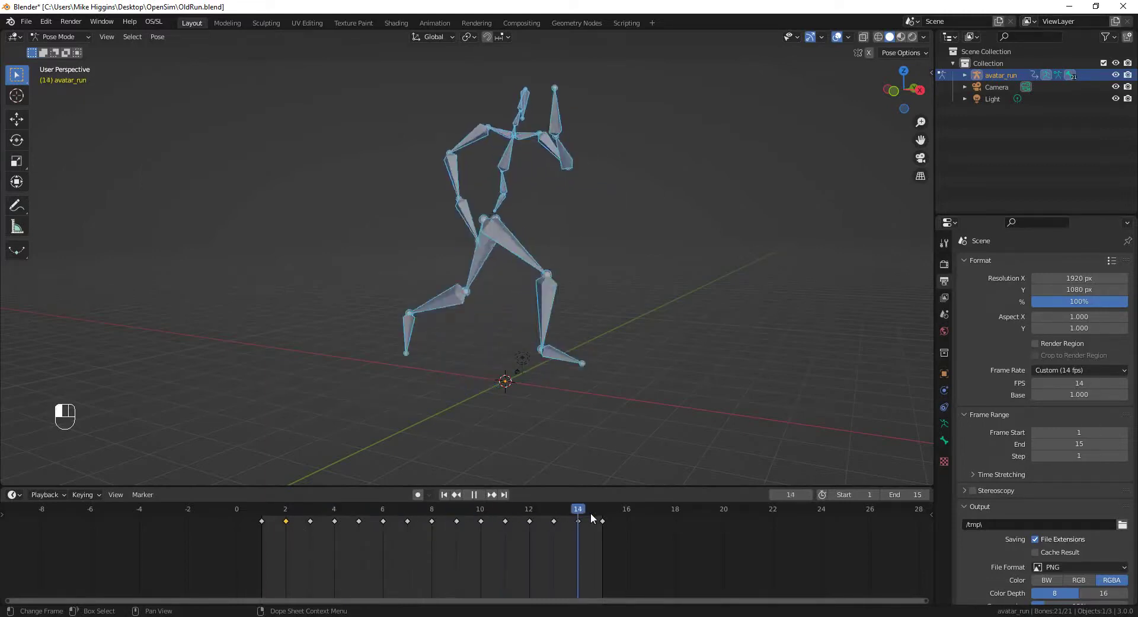
left_click(623, 516)
key("space")
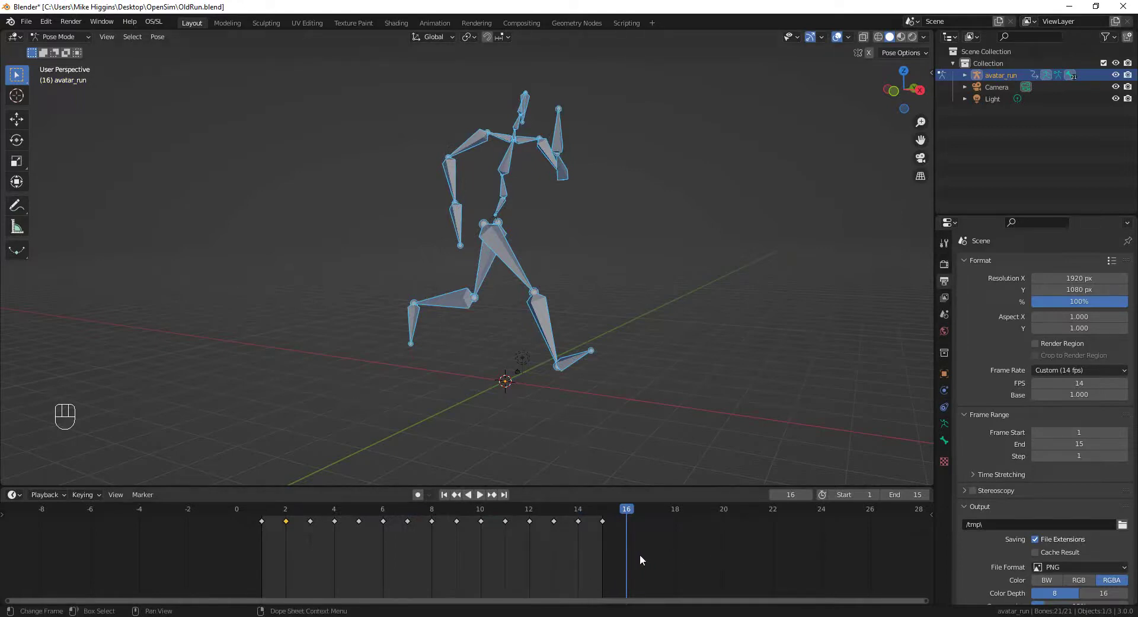
key("ctrl")
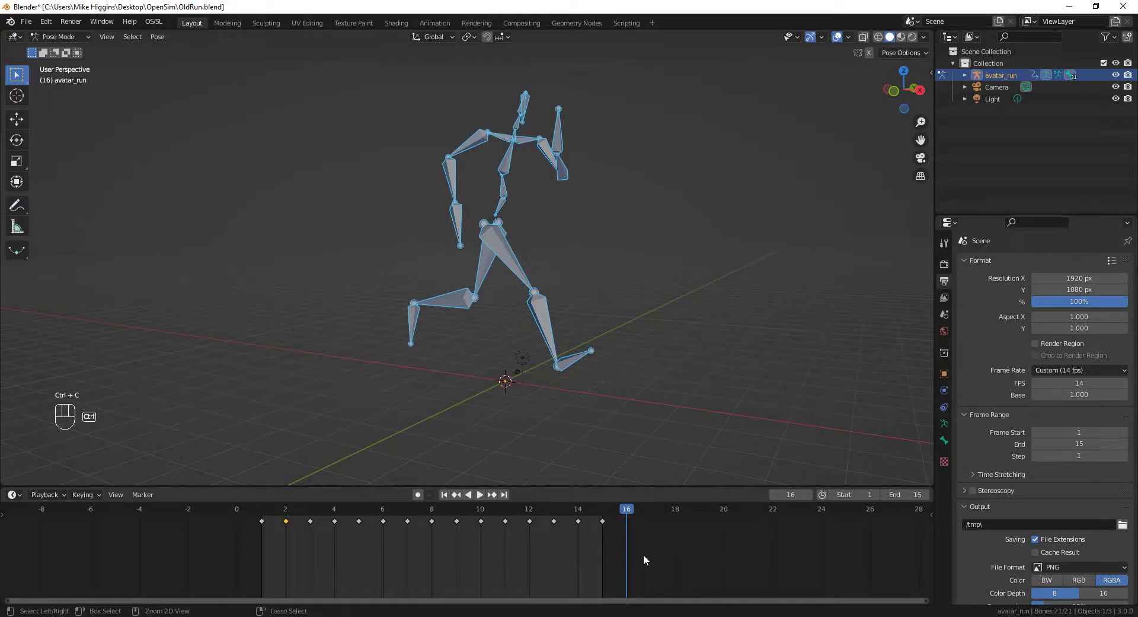
key("ctrl+v")
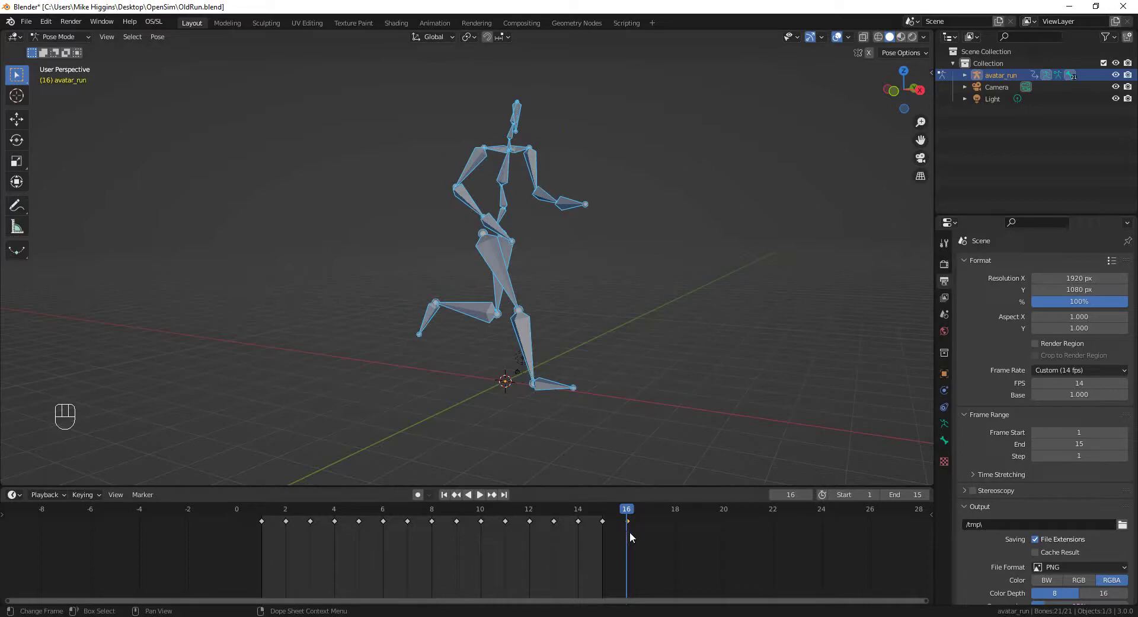
Step: Set the end frame to 16 and play the animation to check the run cycle
left_click(917, 494)
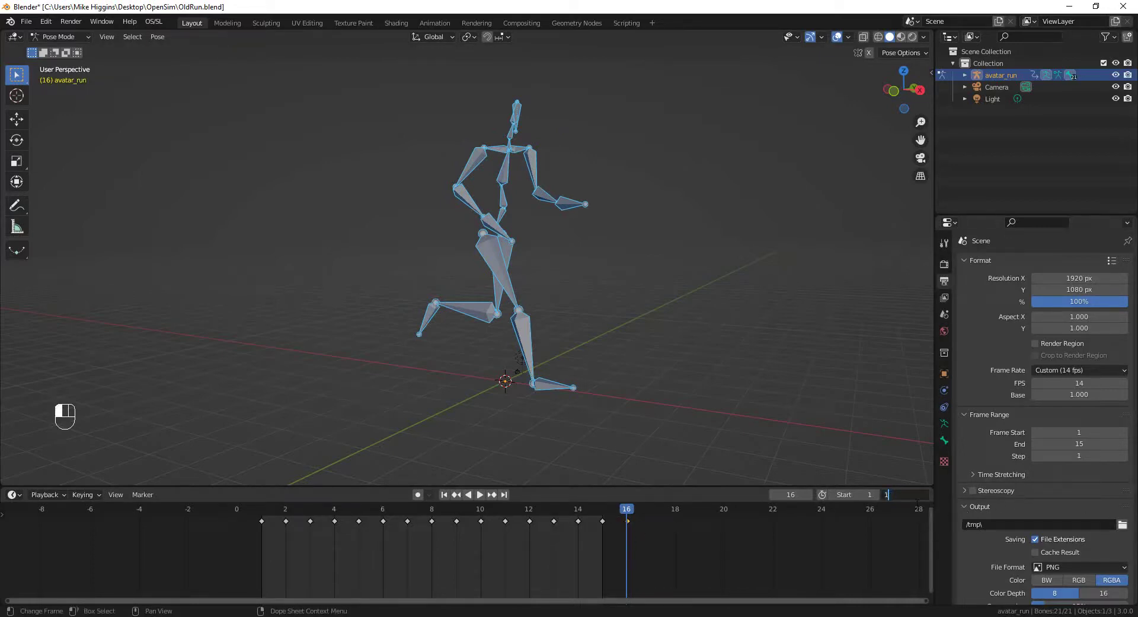
key("Return")
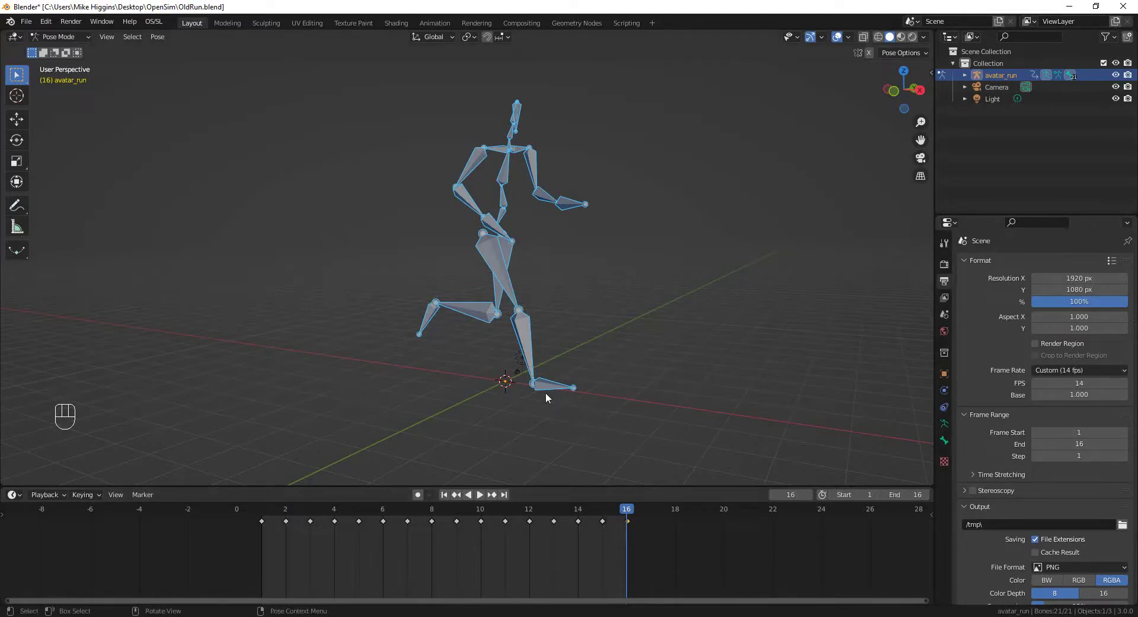
left_click_drag(620, 508, 285, 514)
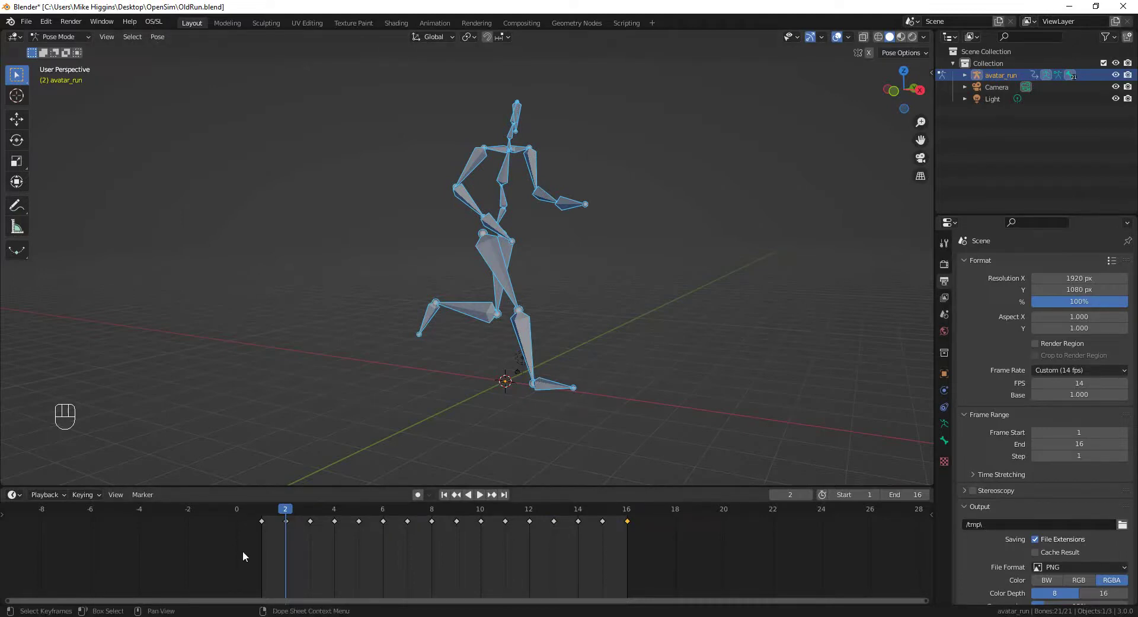
left_click(482, 495)
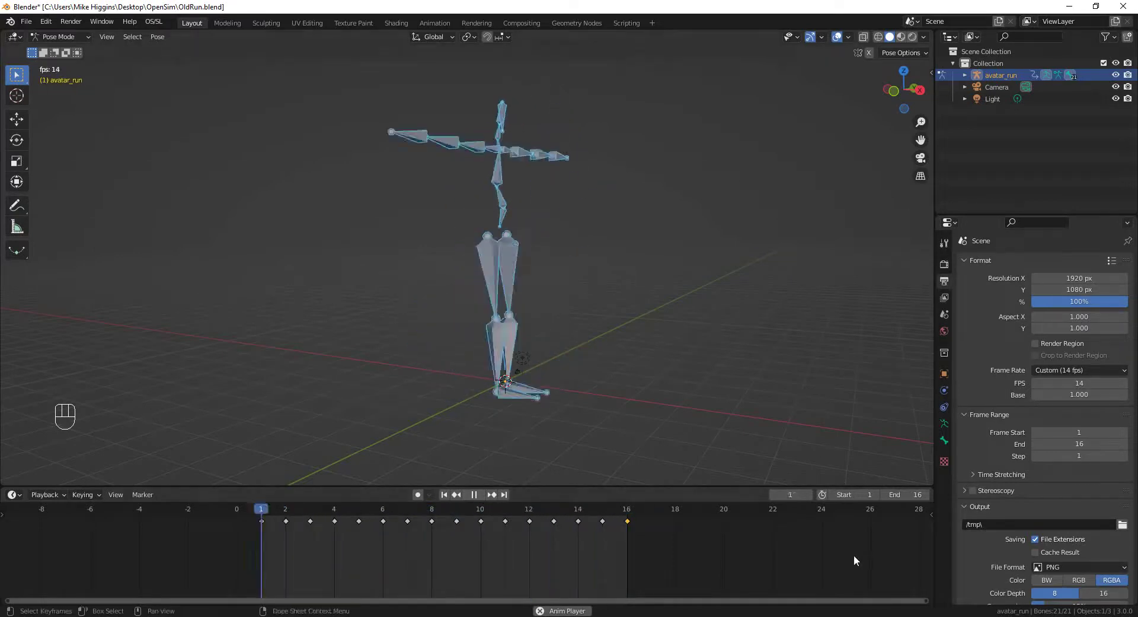
Step: Try the looped playback with a start frame of 3 and restore the start frame to 1
left_click(877, 494)
left_click(877, 493)
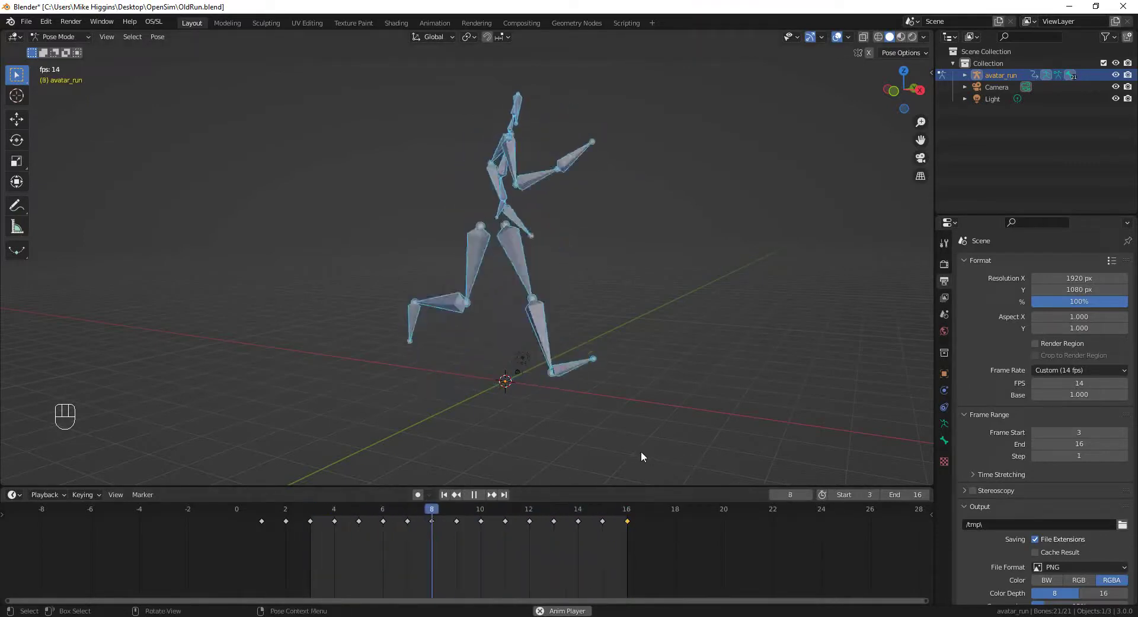
left_click(833, 494)
left_click(834, 494)
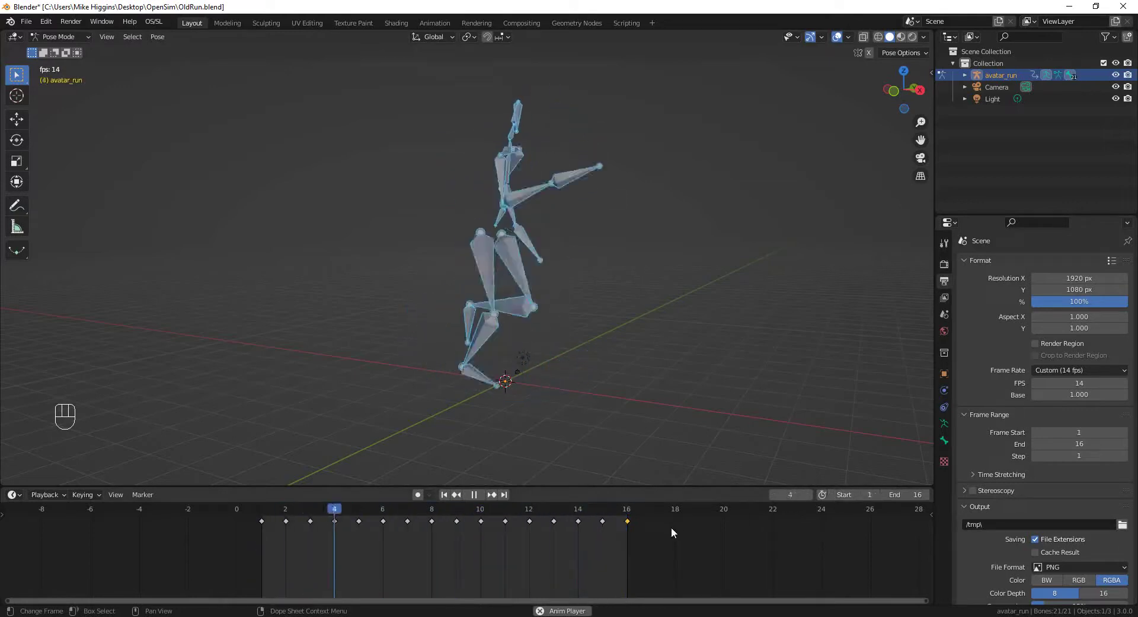
Step: Stop the playback and export the armature as the motion capture file NewRun.bvh with Euler (XYZ) rotation
key("Escape")
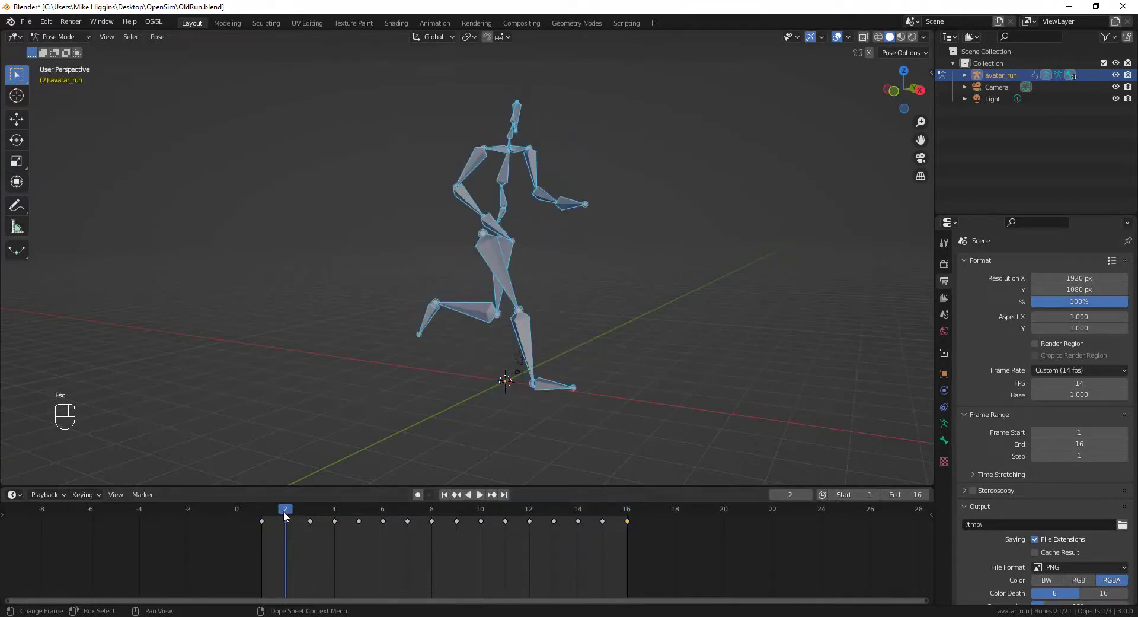
left_click(26, 21)
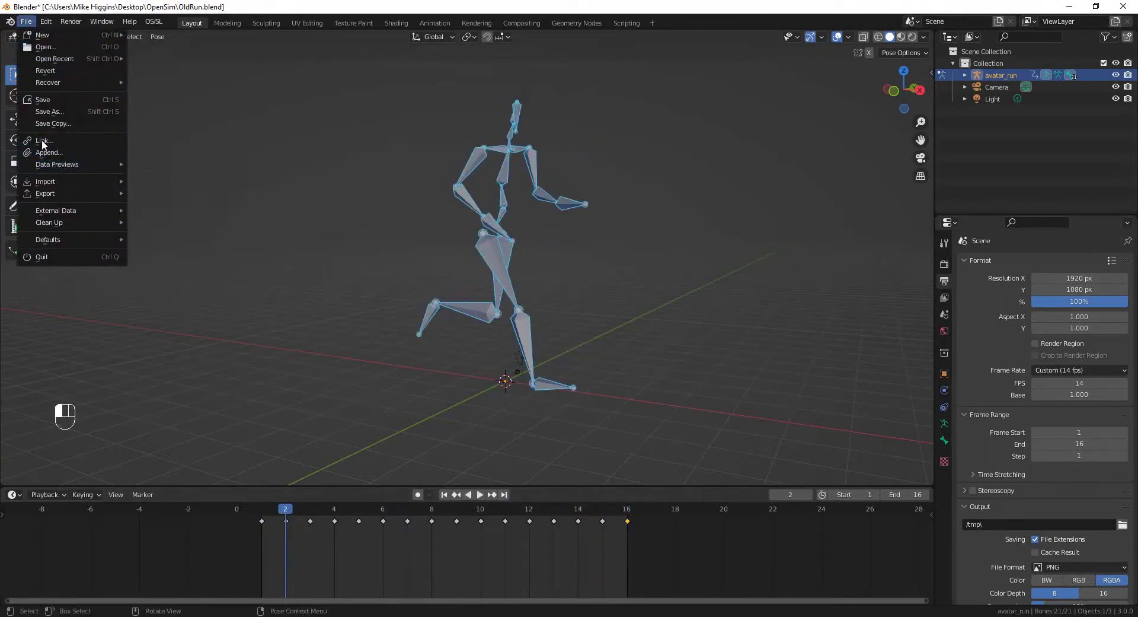
mouse_move(56, 198)
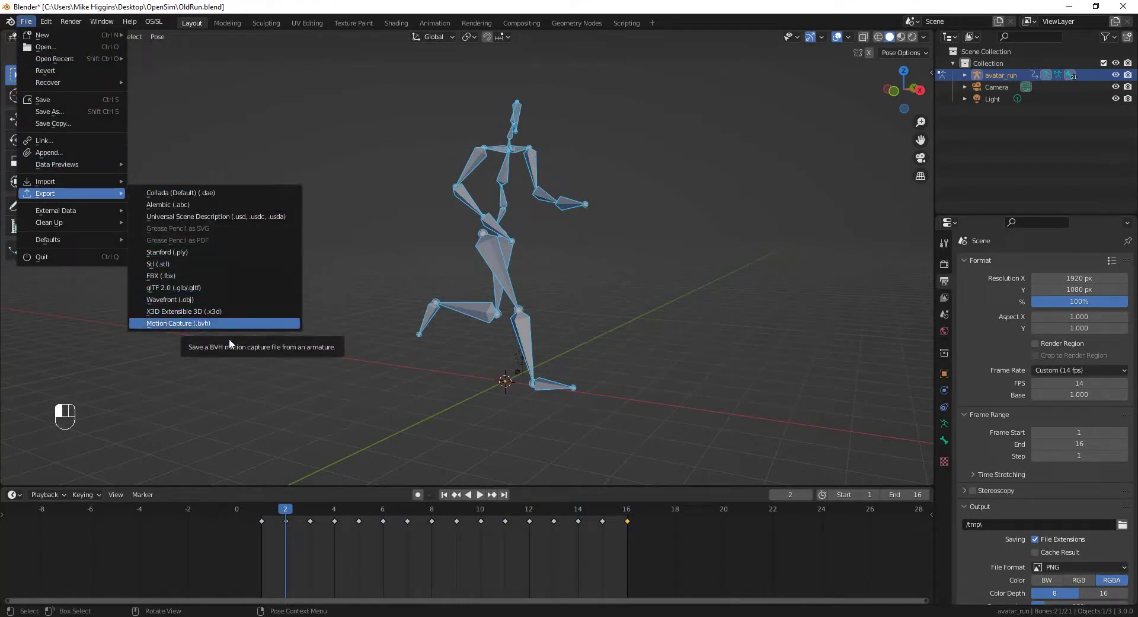
left_click(201, 325)
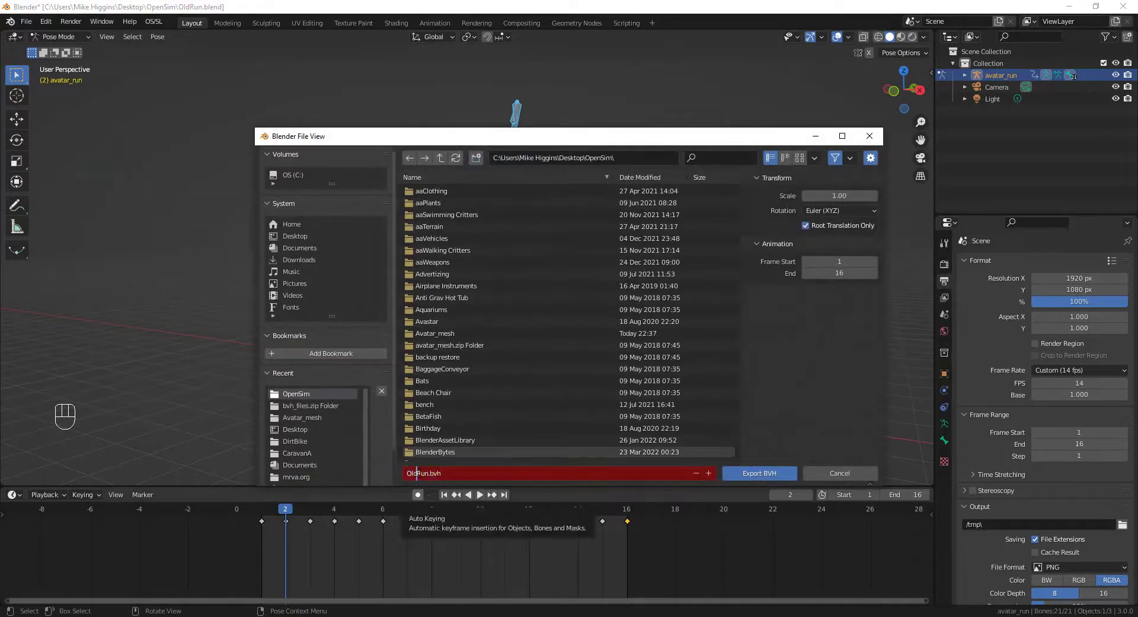
left_click_drag(416, 473, 376, 472)
type("New")
left_click(856, 211)
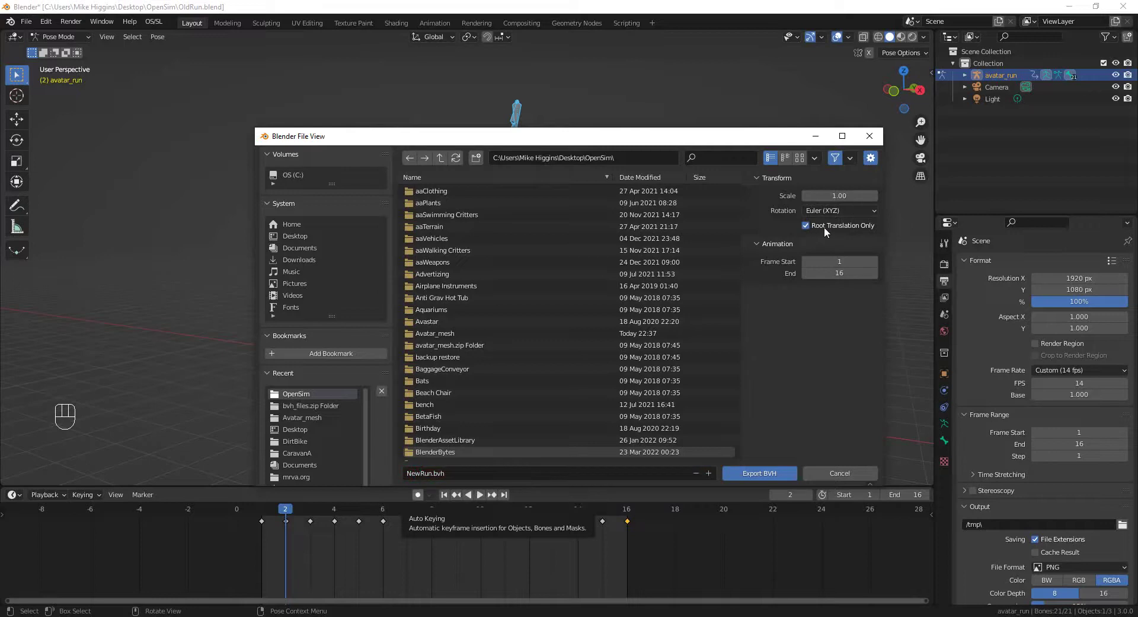
left_click(752, 474)
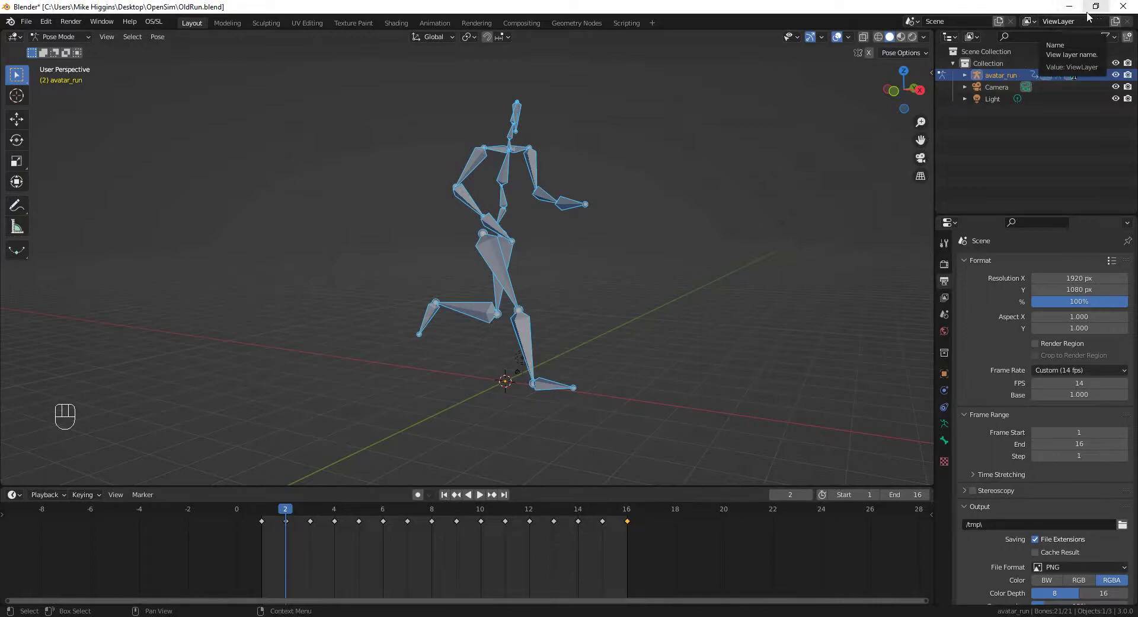
Step: Switch from Blender to Programmer's Notepad and open NewRun.bvh from the OpenSim folder, sorting the files by date modified
left_click(1070, 7)
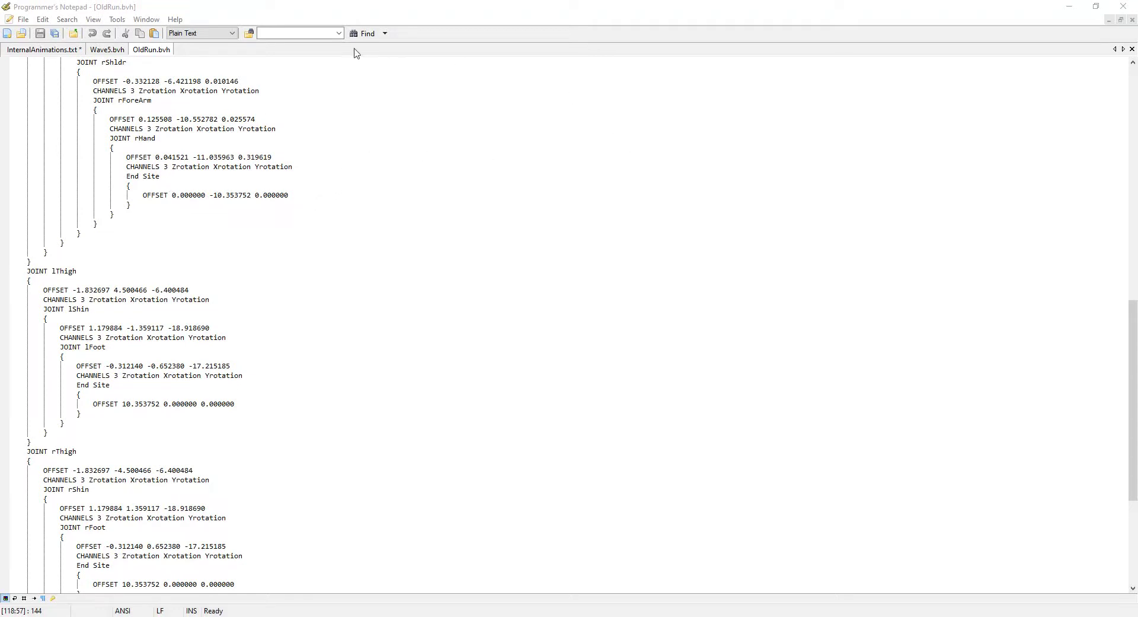
left_click(24, 20)
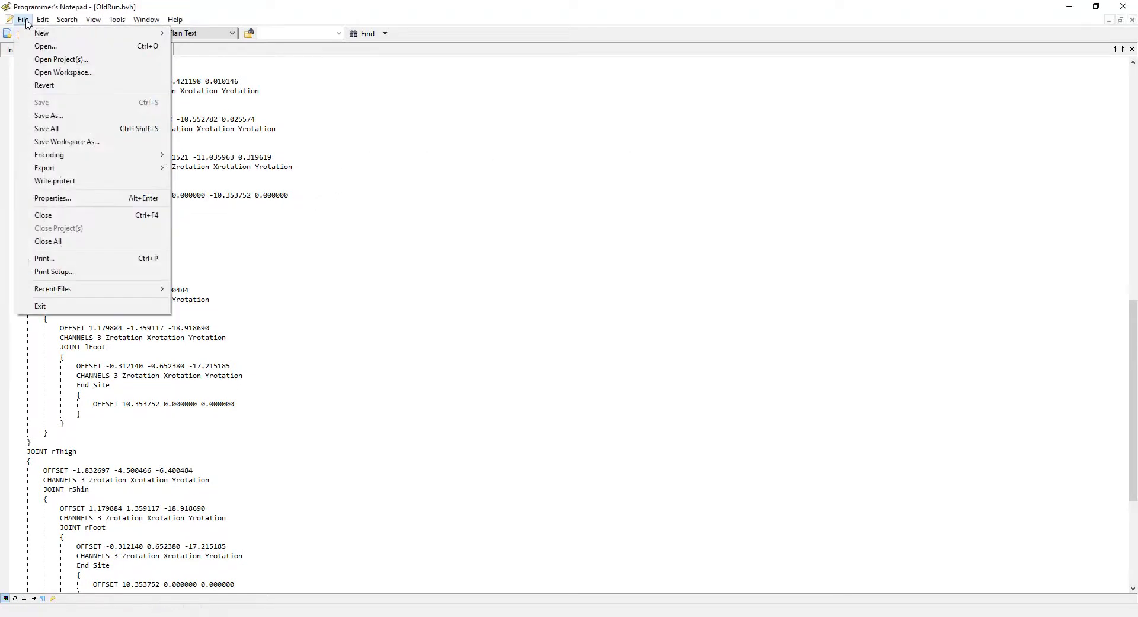
mouse_move(42, 20)
left_click(45, 46)
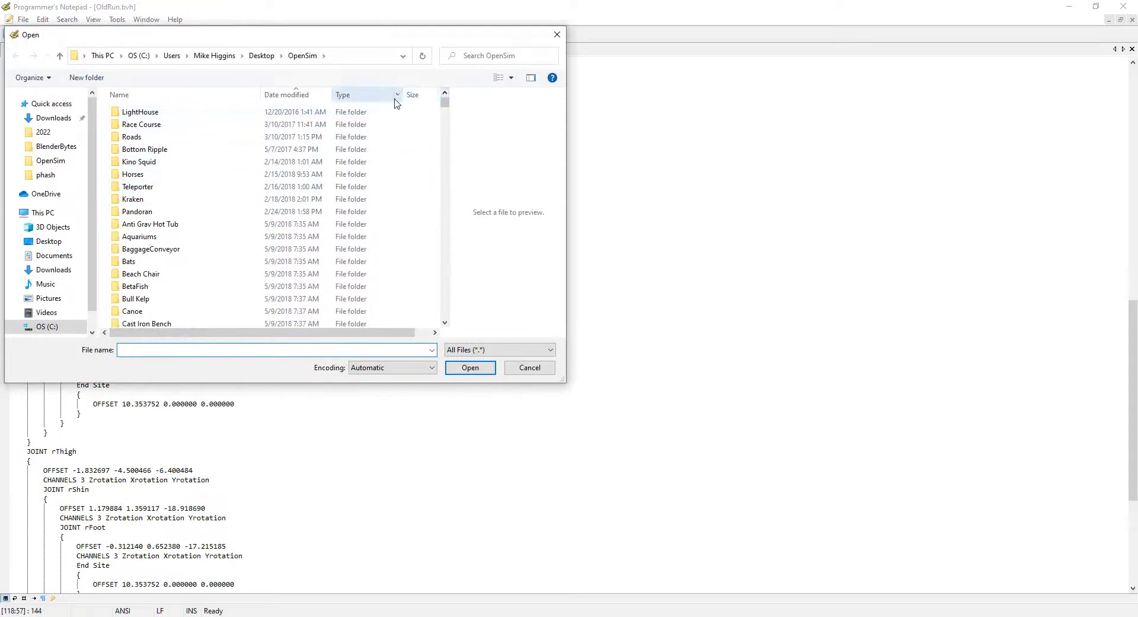
left_click(300, 105)
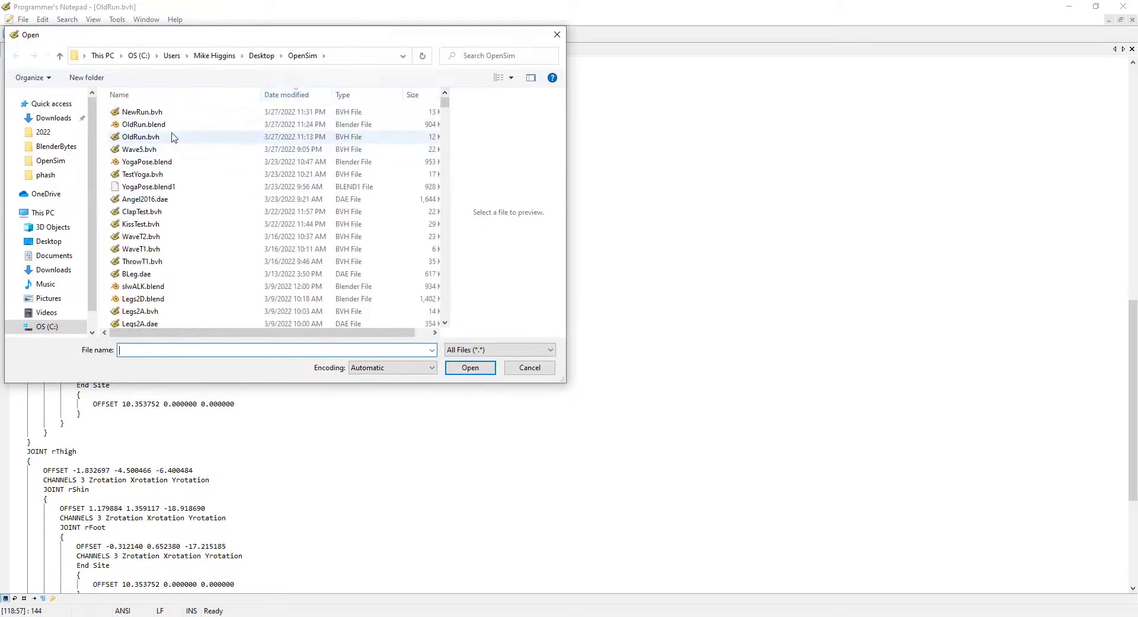
double_click(136, 113)
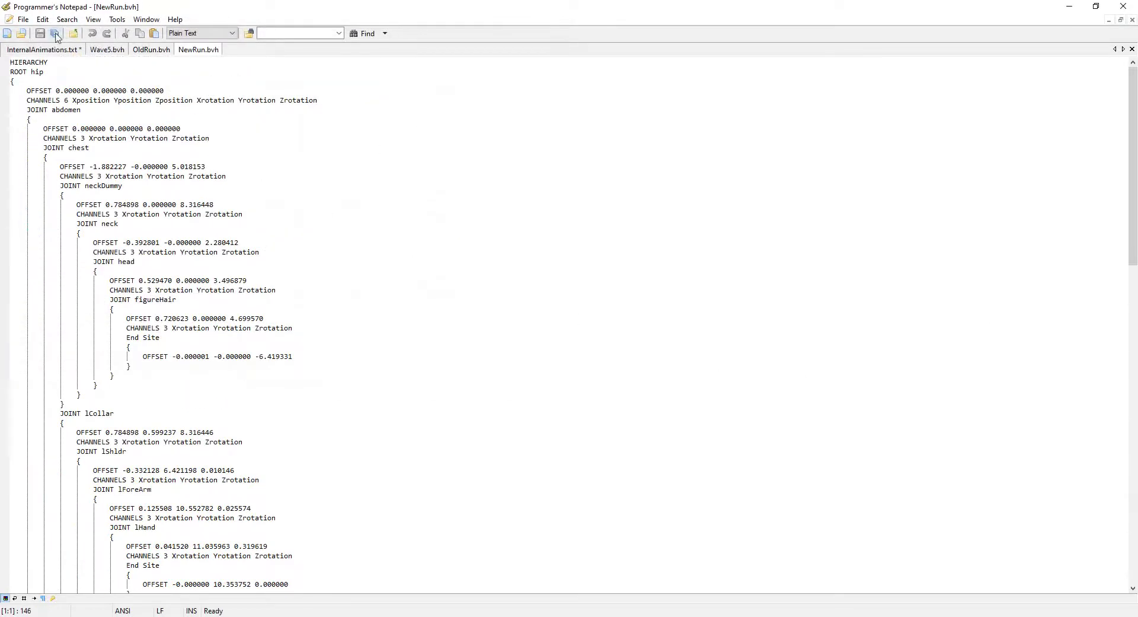
Step: Replace every "Xrotation Yrotation Zrotation" with "Zrotation Xrotation Yrotation" in NewRun.bvh and save the file
left_click(67, 19)
left_click(102, 116)
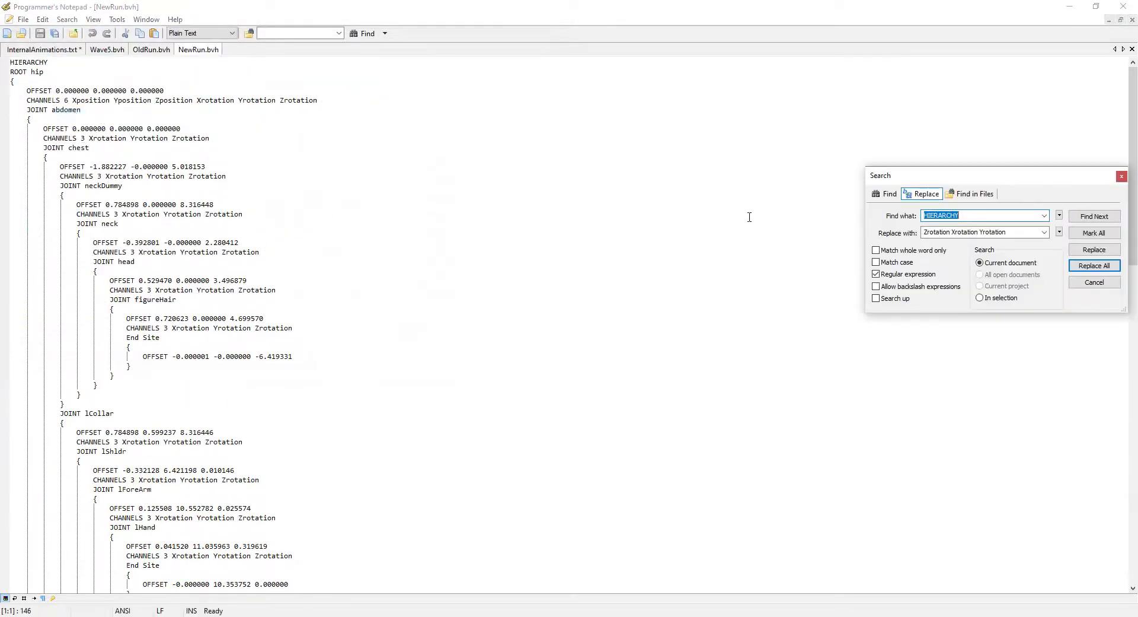
left_click(1044, 215)
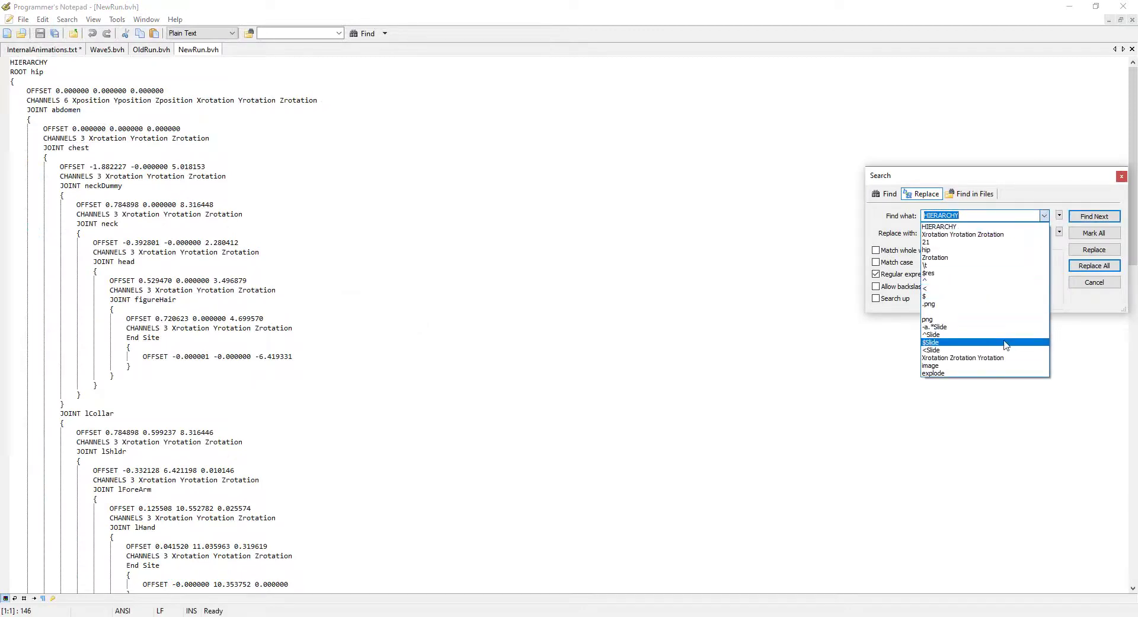
left_click(979, 234)
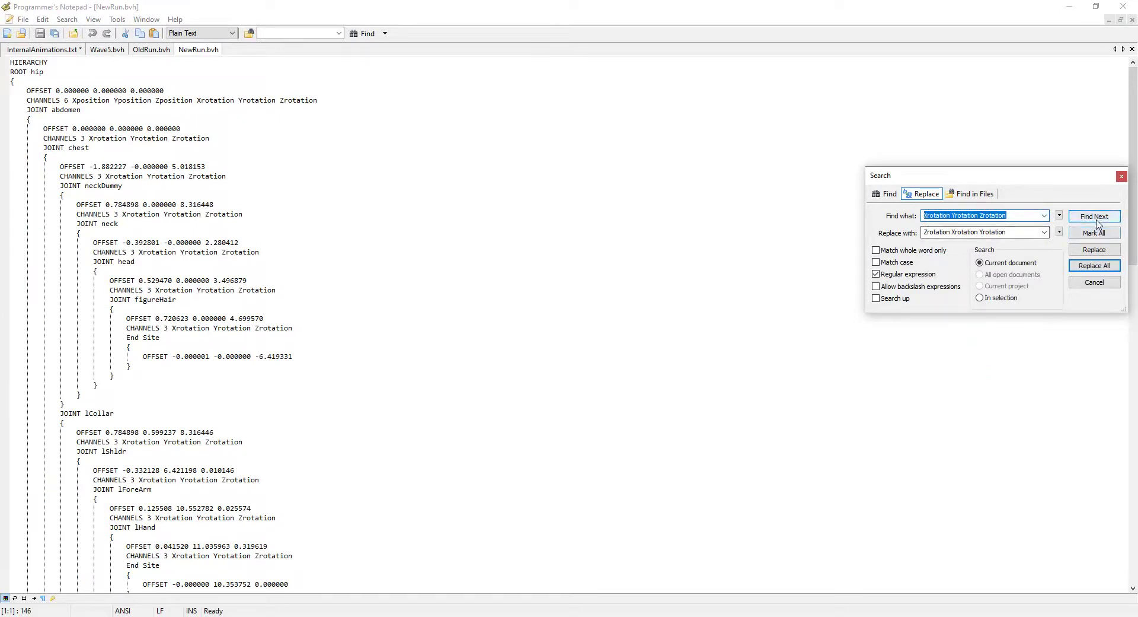
left_click(1094, 266)
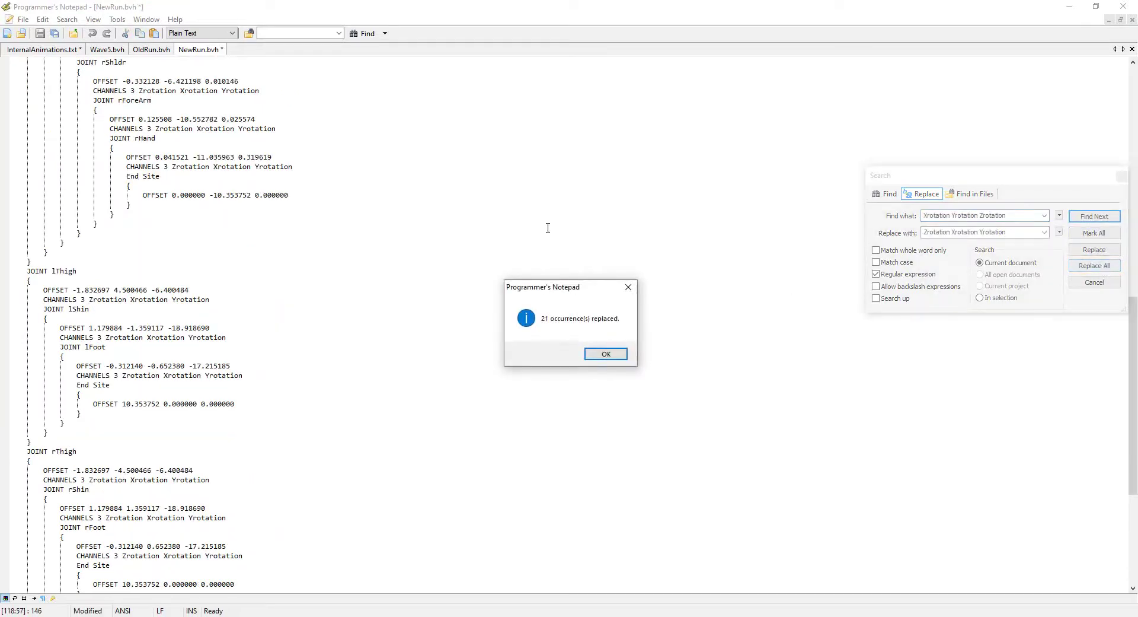
left_click(605, 354)
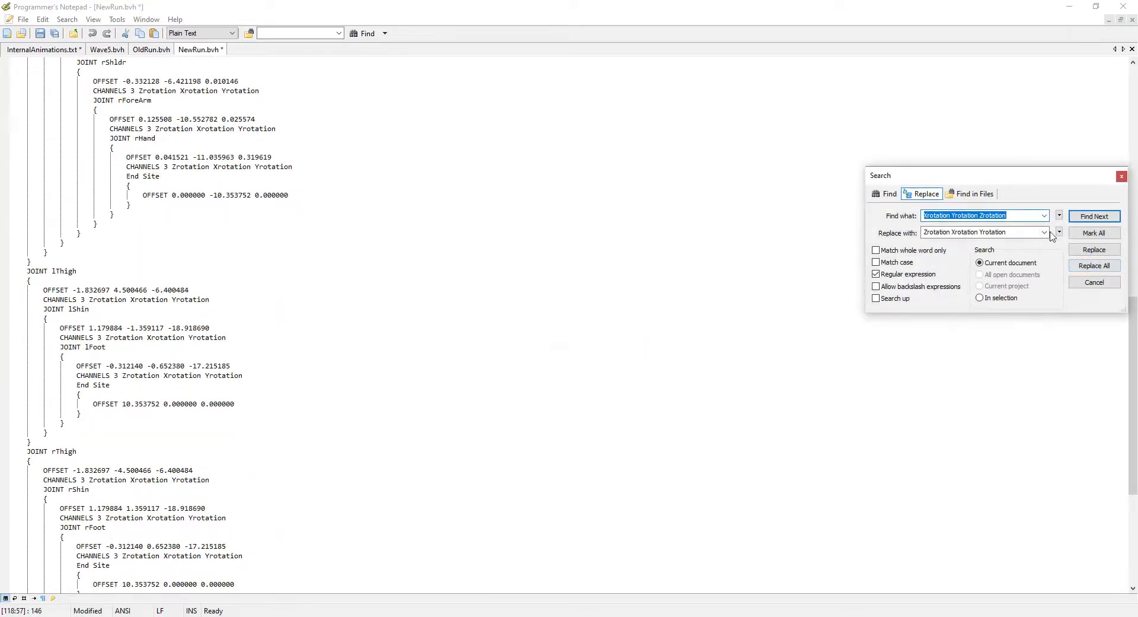
left_click(1121, 178)
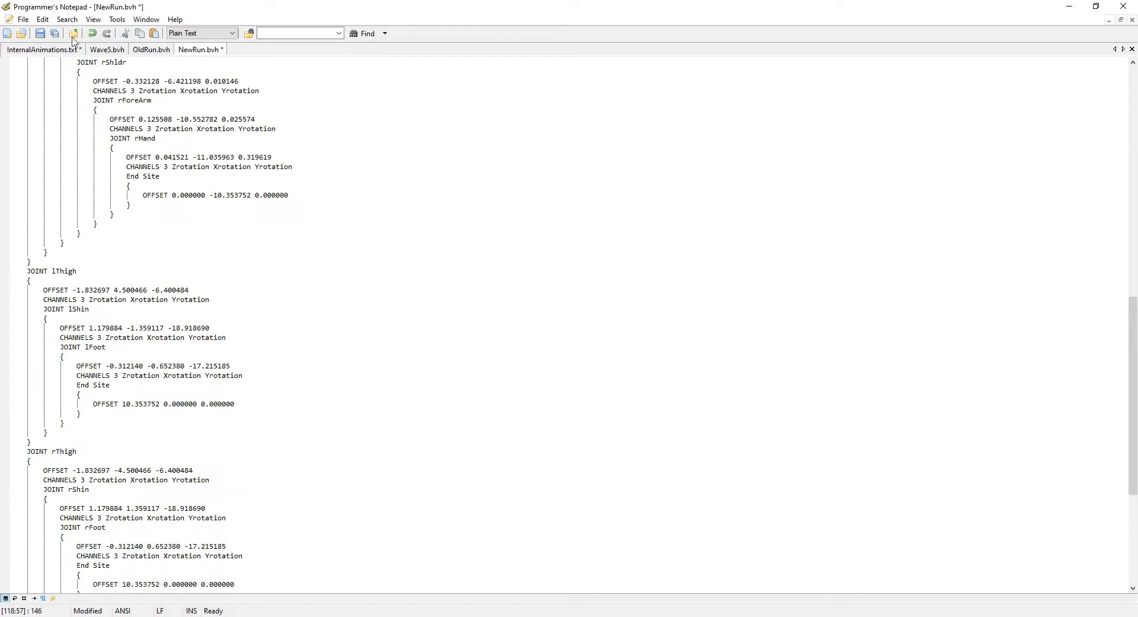
left_click(40, 33)
Step: Switch to the Firestorm viewer and load NewRun.bvh from the OpenSim folder for animation upload
key("alt+Tab")
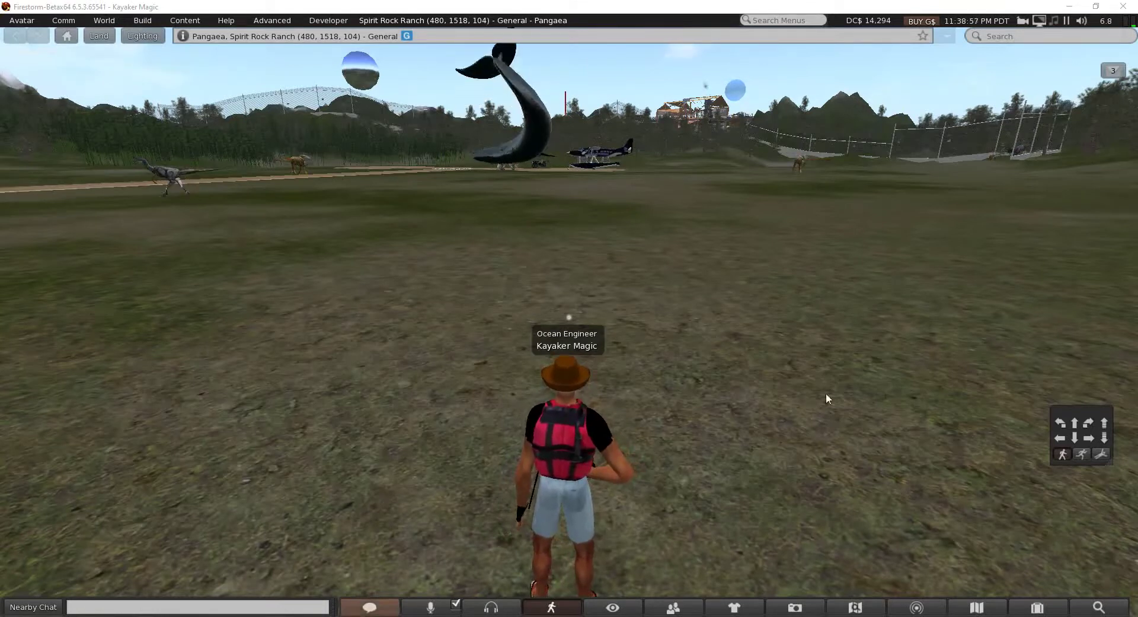
left_click(142, 20)
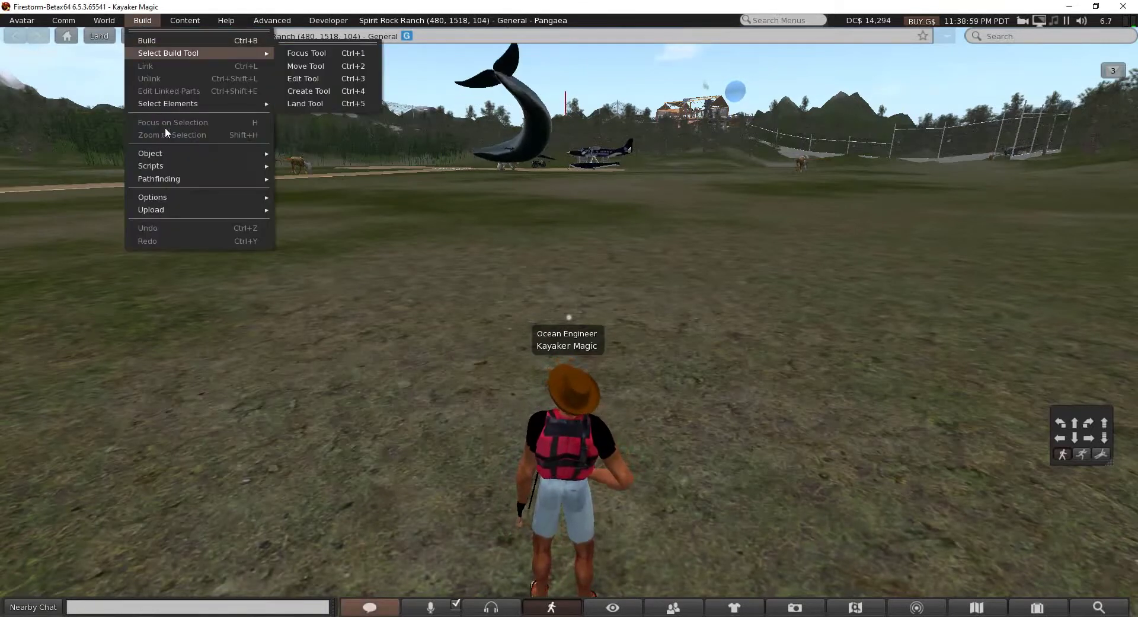
mouse_move(167, 210)
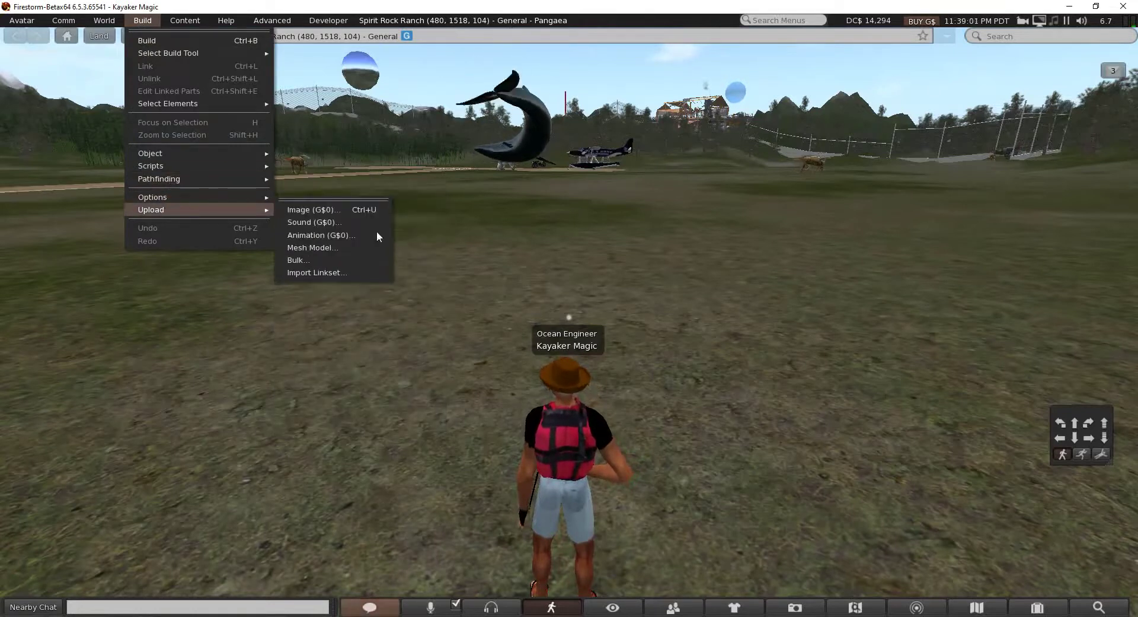
left_click(334, 235)
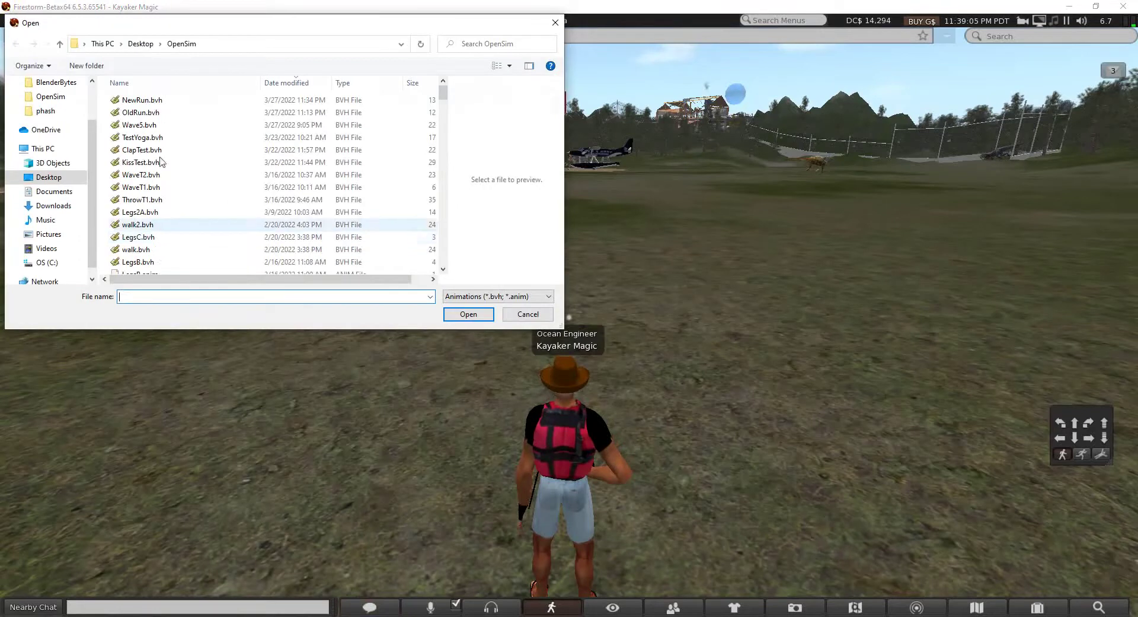
left_click(135, 100)
double_click(136, 101)
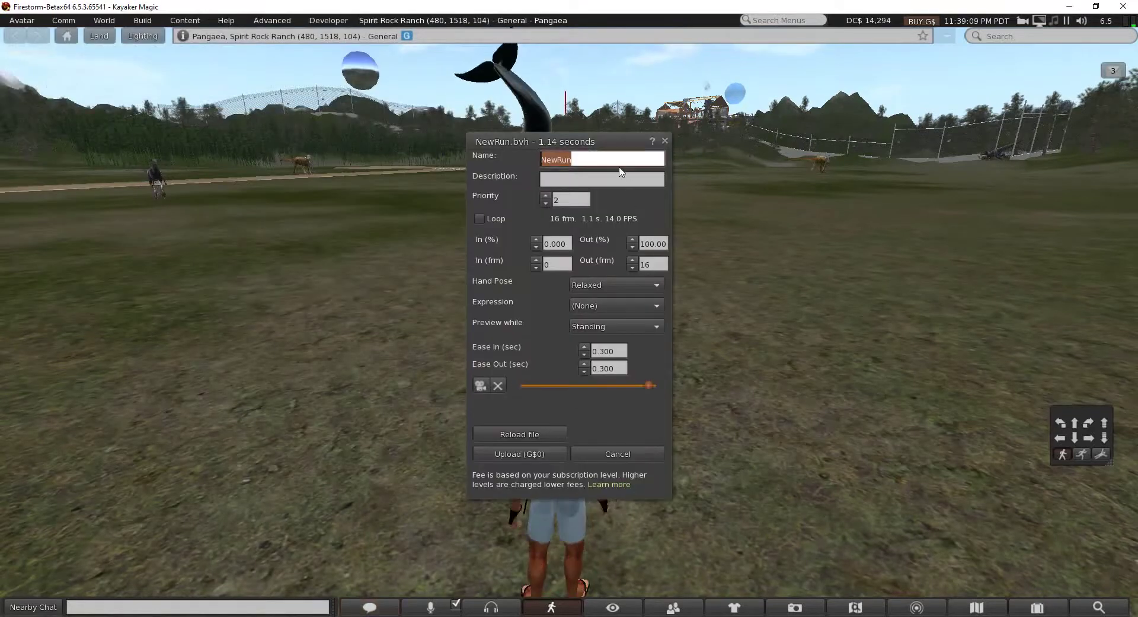
Step: Set the NewRun animation's priority to 4 and enable looping with the in frame at 2
left_click_drag(616, 146, 313, 135)
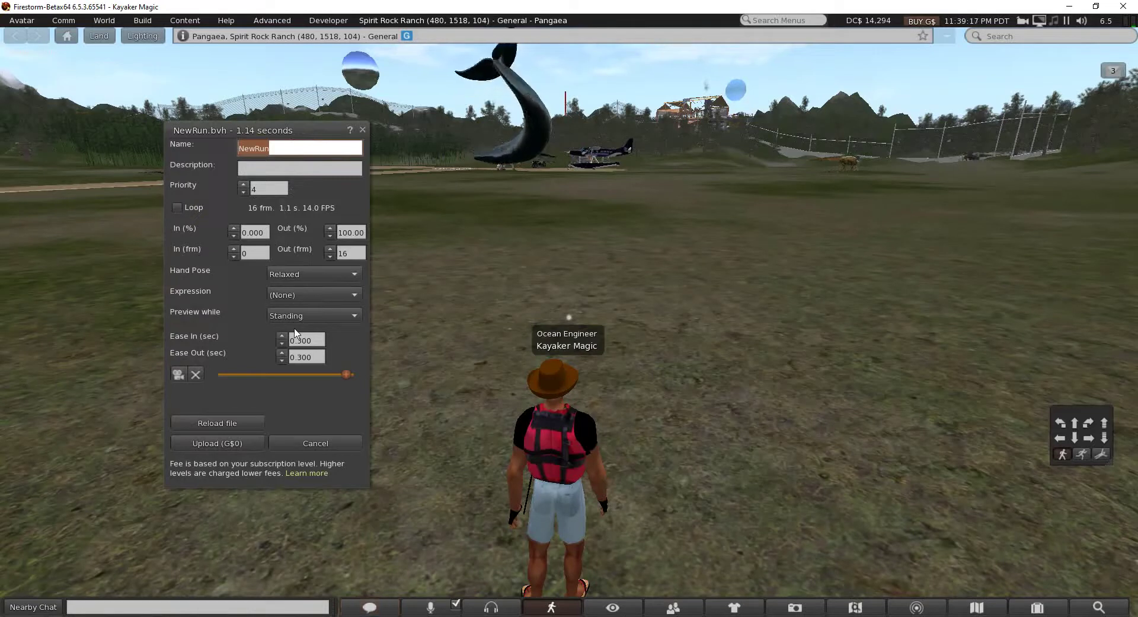
double_click(233, 247)
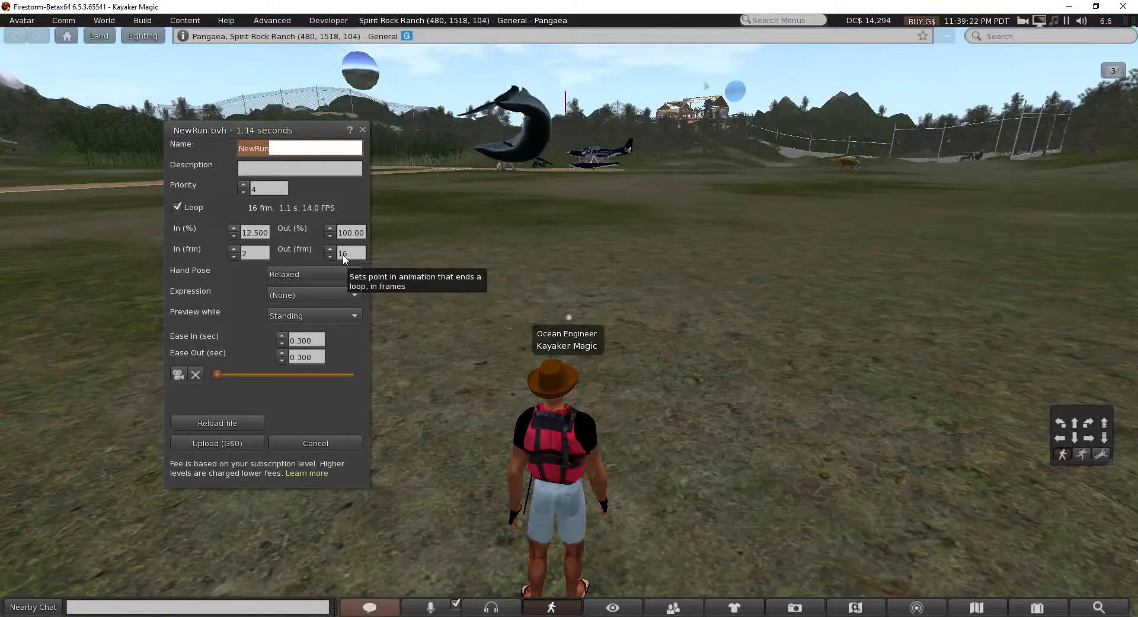
Step: Preview the looping run on the avatar from the side and upload the animation
left_click(178, 374)
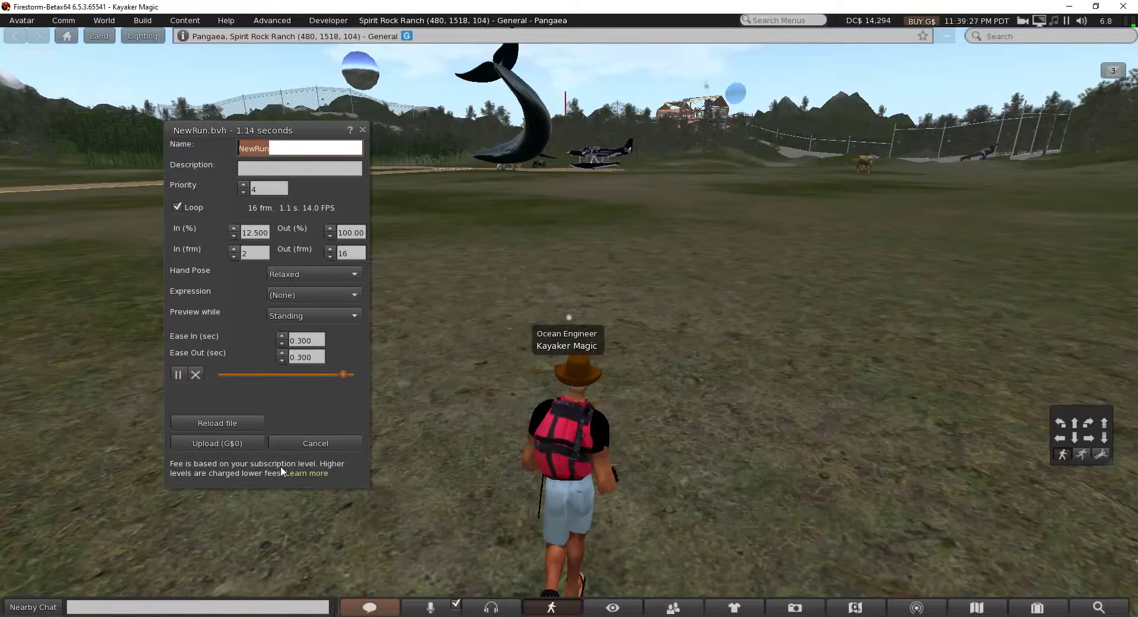
left_click_drag(469, 541, 568, 315, "ctrl+alt")
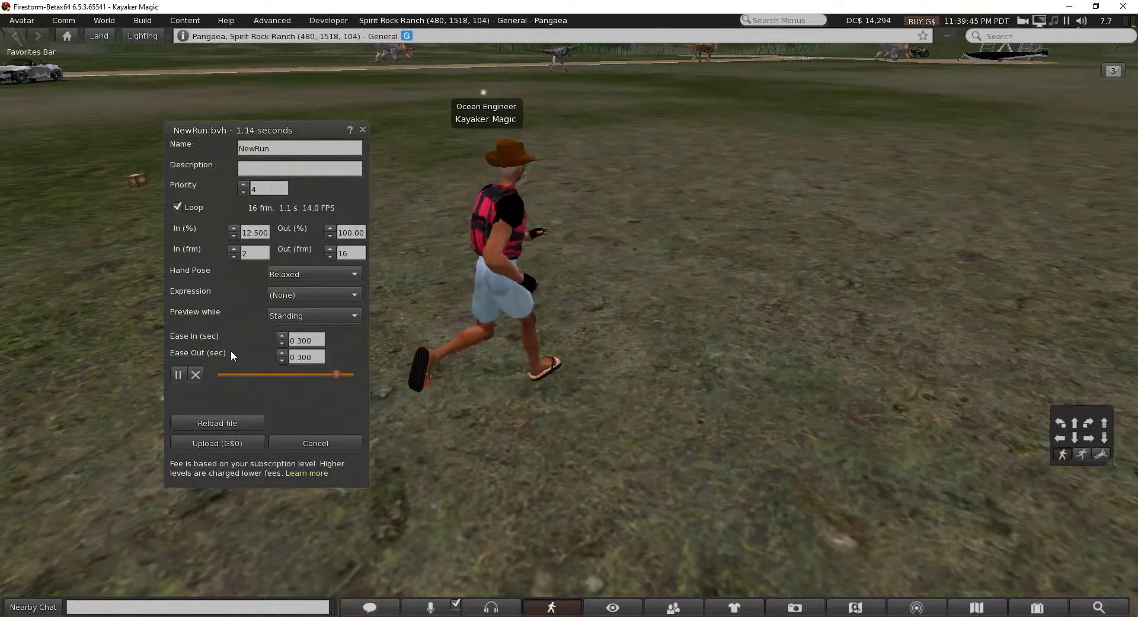
left_click(207, 443)
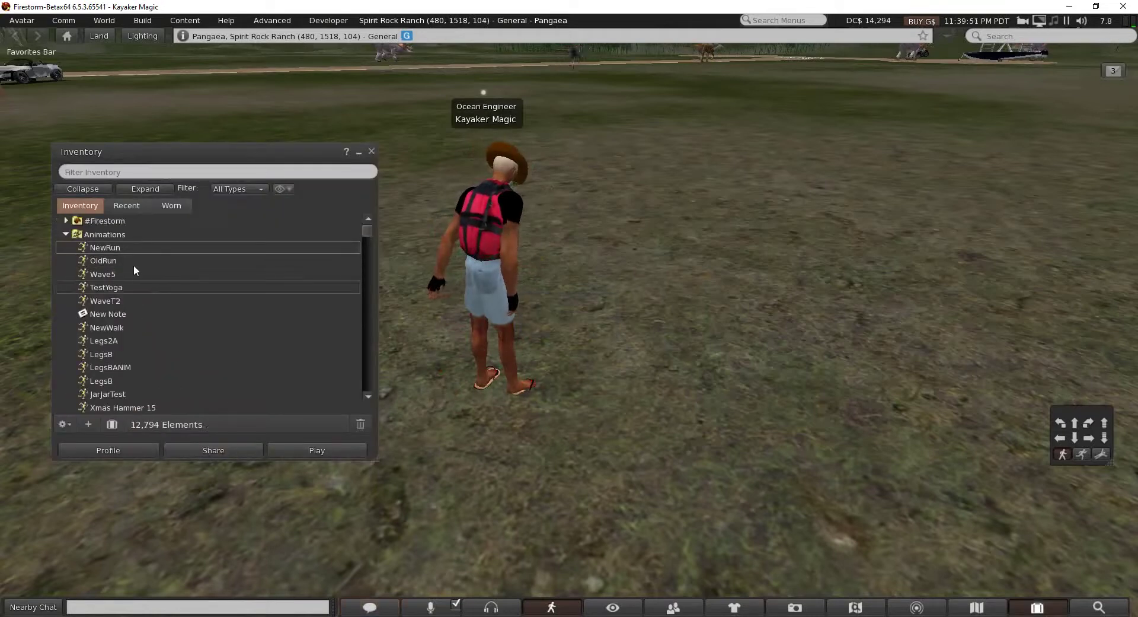
Step: Open the uploaded NewRun animation from the inventory, close the inventory and play the animation inworld
right_click(105, 249)
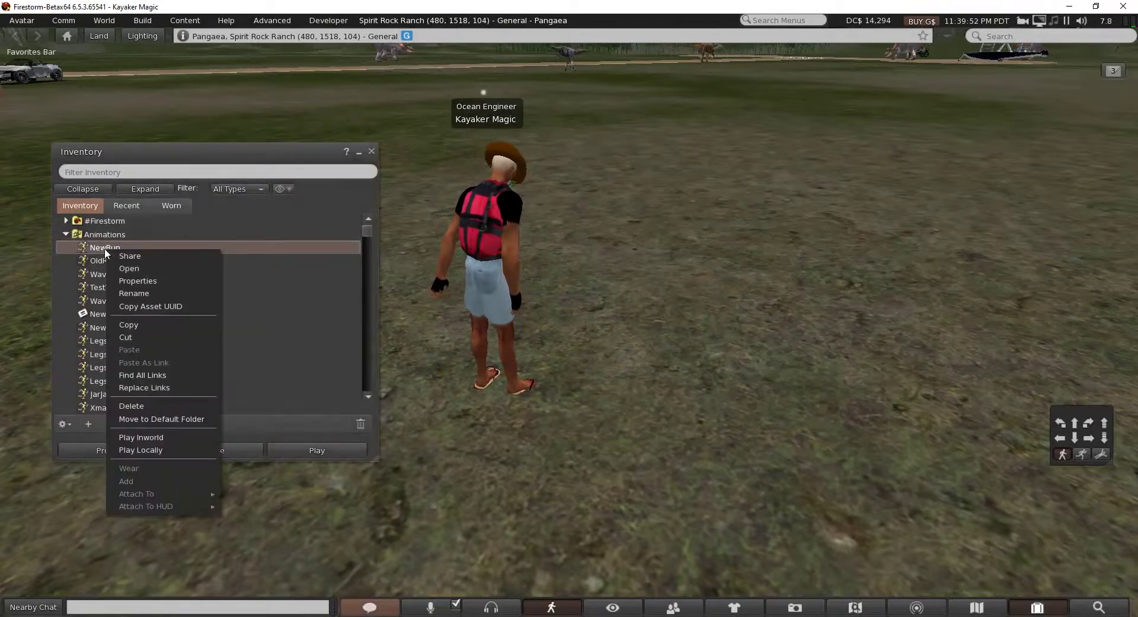
left_click(134, 267)
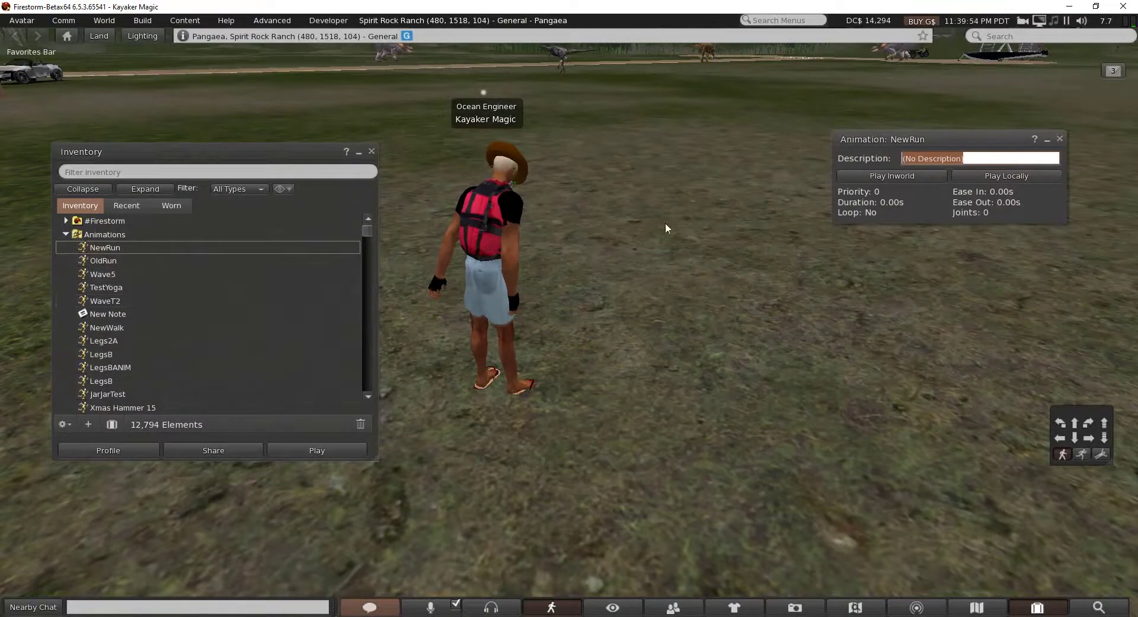
left_click(372, 152)
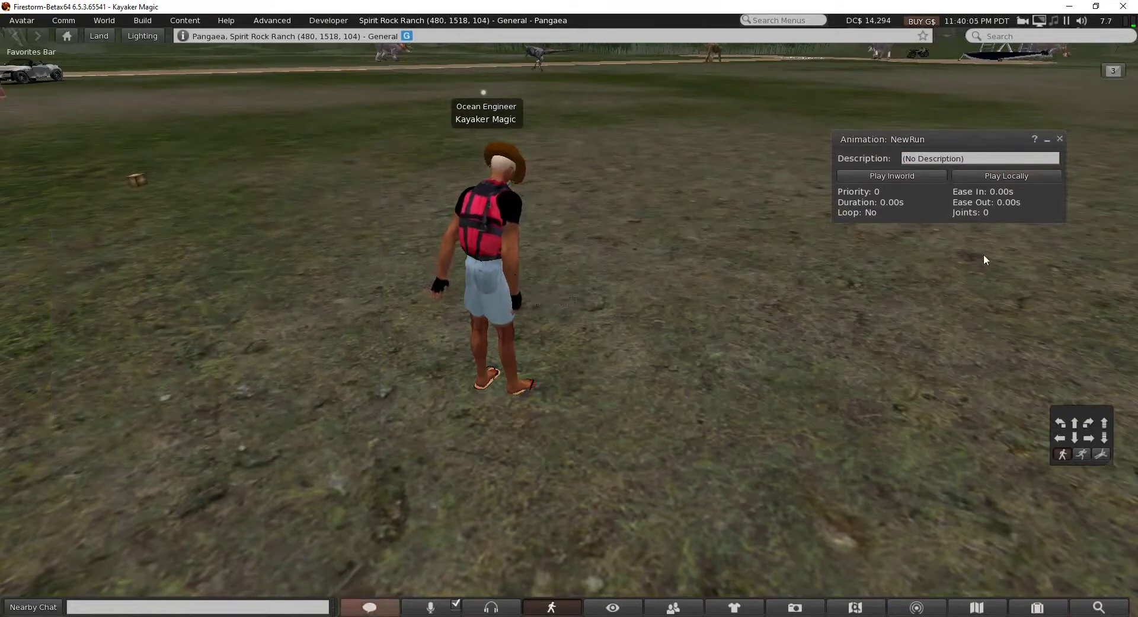
left_click(901, 176)
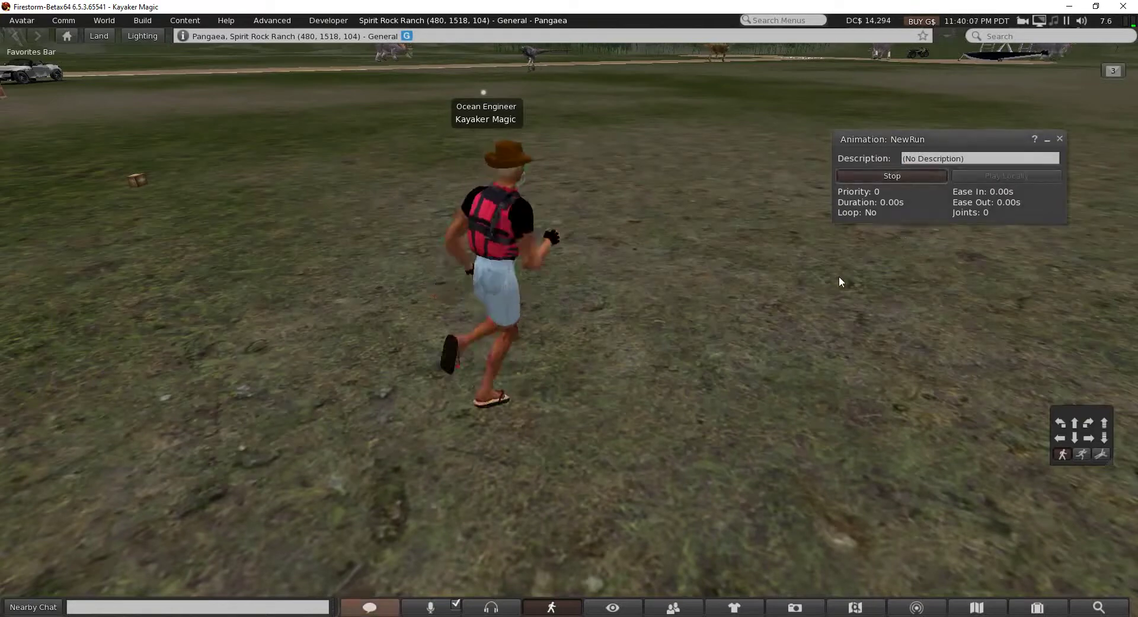